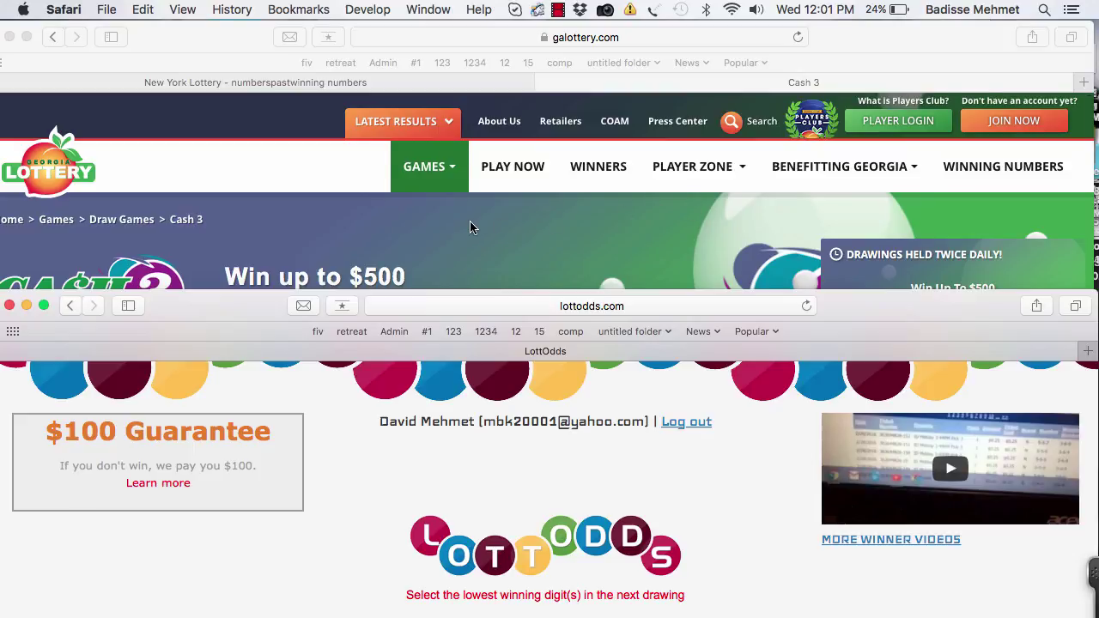
# Look up the latest Georgia Cash 3 results and apply 157,562,310 as the combined winners in the Pick 3 predictions.
pyautogui.scroll(-3, 470, 220)
pyautogui.scroll(-10, 470, 227)
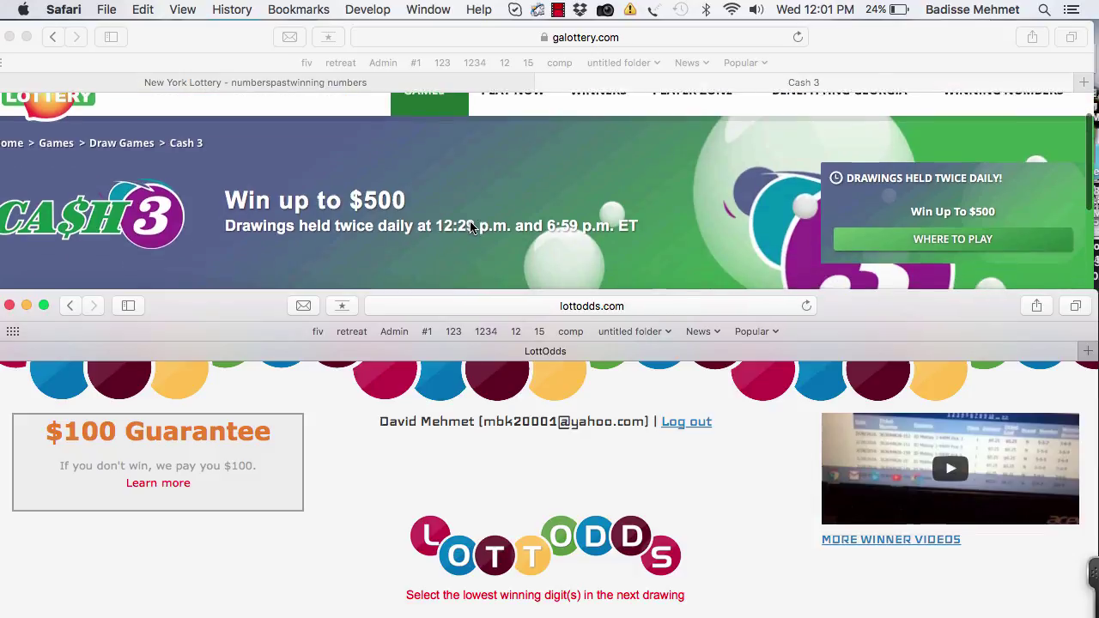
pyautogui.scroll(-4, 469, 225)
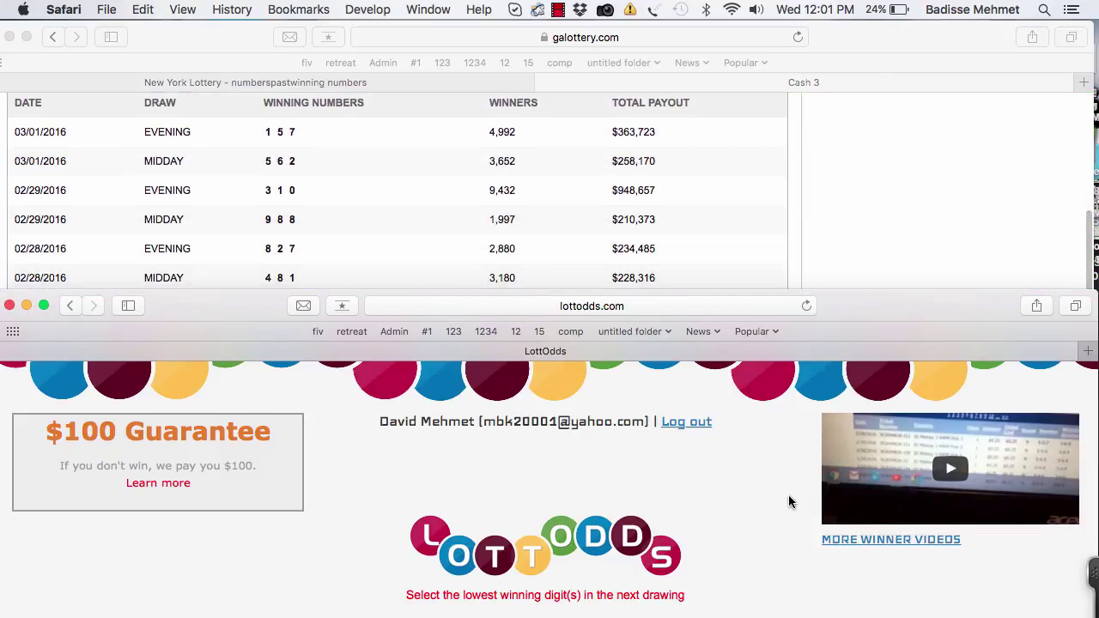
pyautogui.scroll(-10, 788, 494)
pyautogui.click(603, 454)
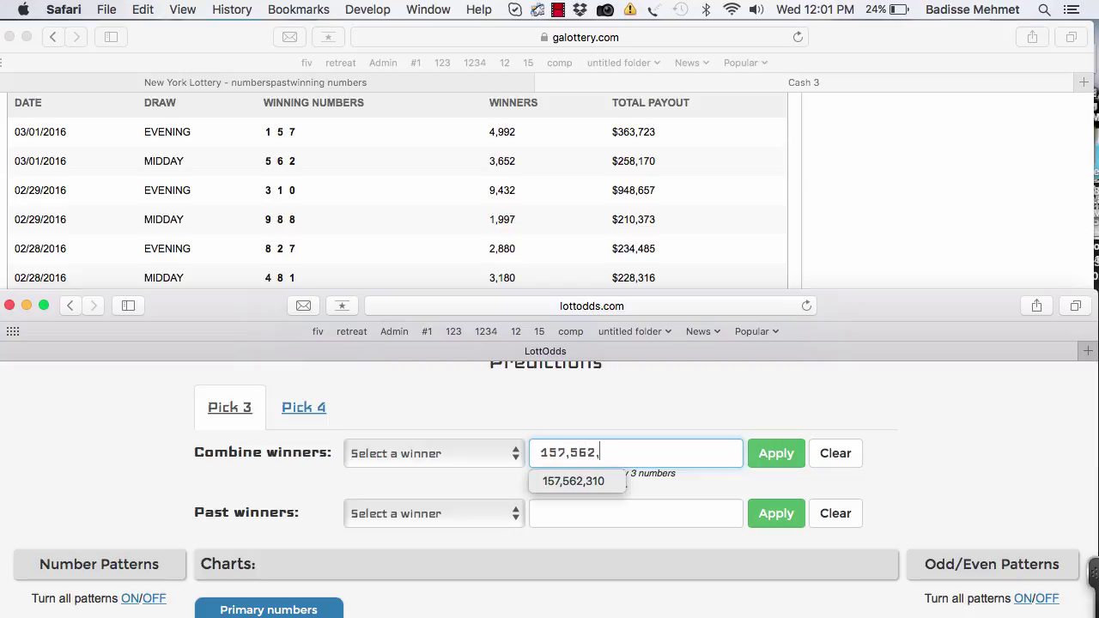
pyautogui.click(776, 451)
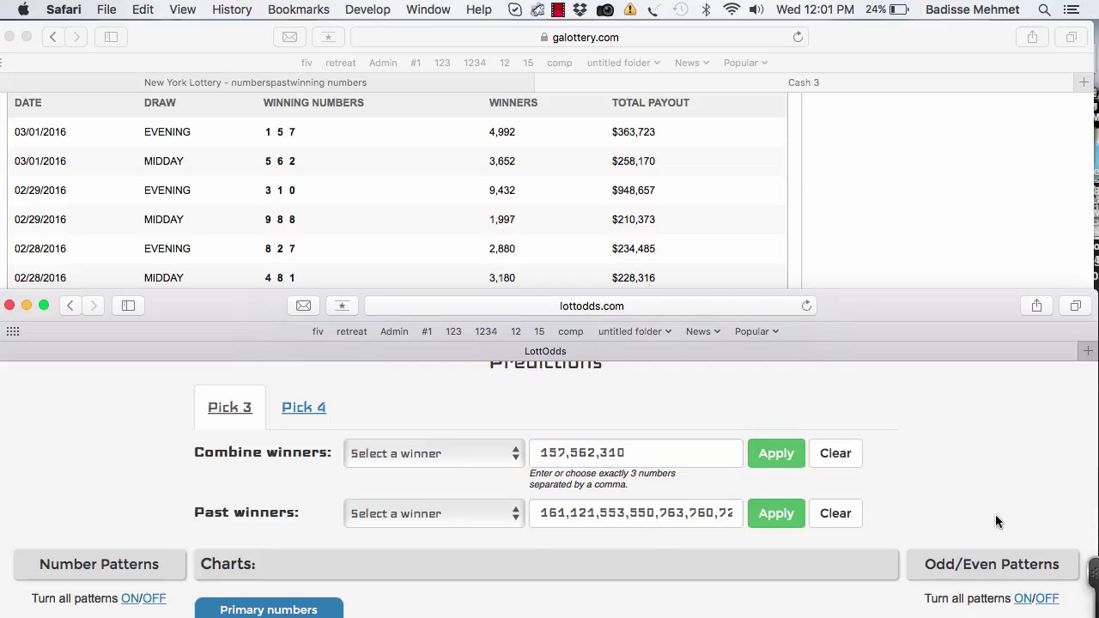
# Apply the filled-in past winners list to generate the Pick 3 charts and primary numbers.
pyautogui.scroll(-2, 944, 507)
pyautogui.click(784, 443)
pyautogui.scroll(-4, 887, 538)
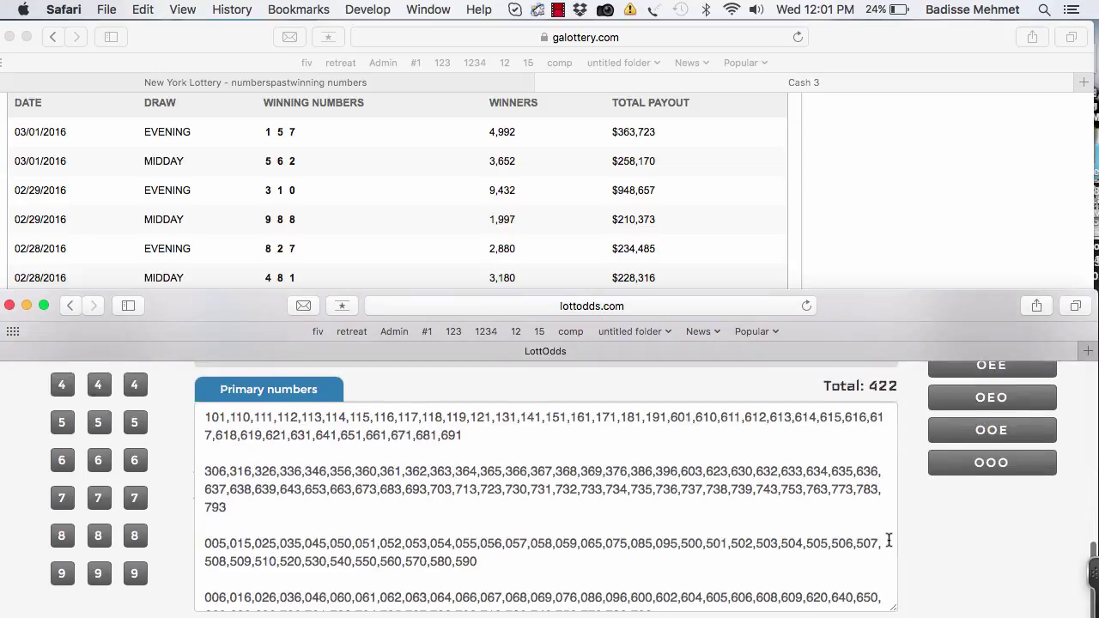
pyautogui.scroll(1, 893, 536)
pyautogui.scroll(6, 910, 528)
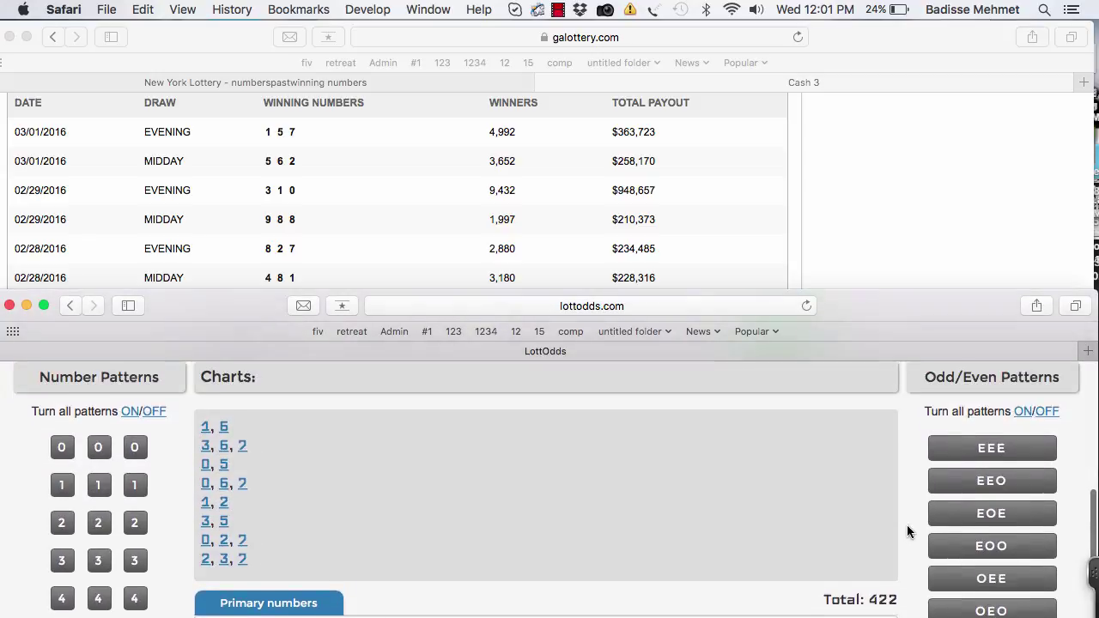
pyautogui.scroll(-1, 895, 513)
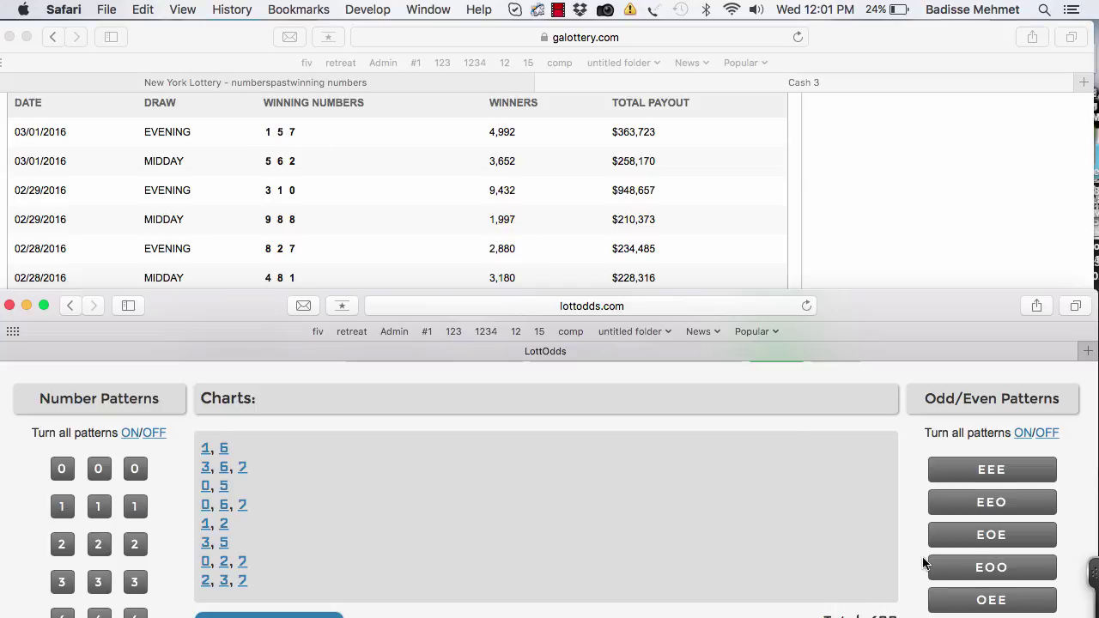
# Exclude the OOO odd/even pattern from the primary numbers.
pyautogui.scroll(-3, 923, 562)
pyautogui.click(958, 560)
pyautogui.scroll(4, 902, 519)
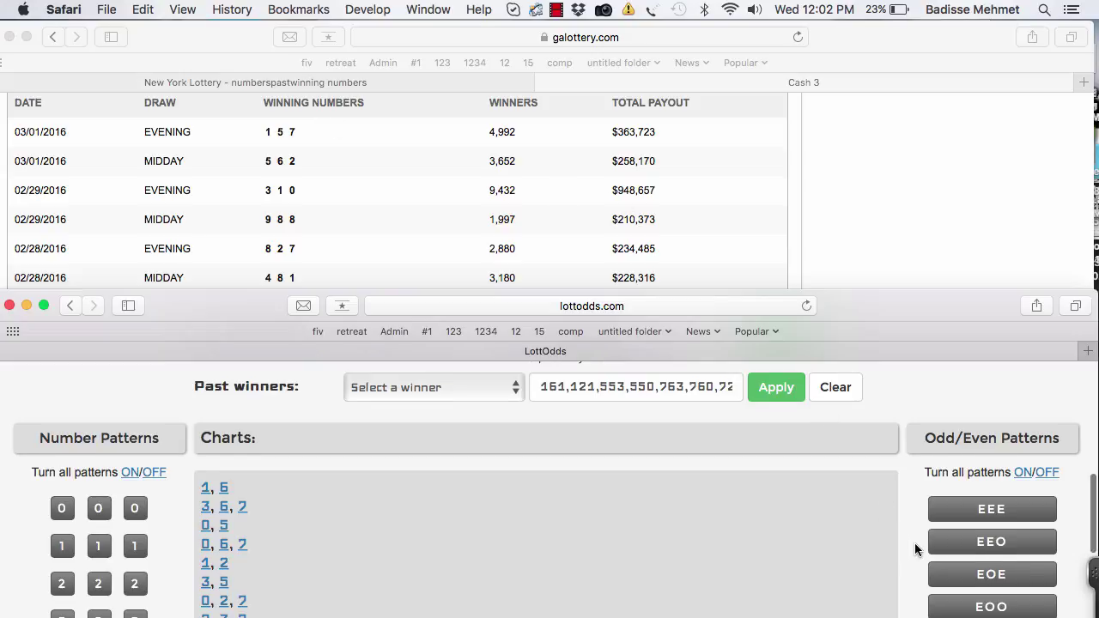
pyautogui.scroll(-3, 915, 549)
pyautogui.scroll(-2, 915, 550)
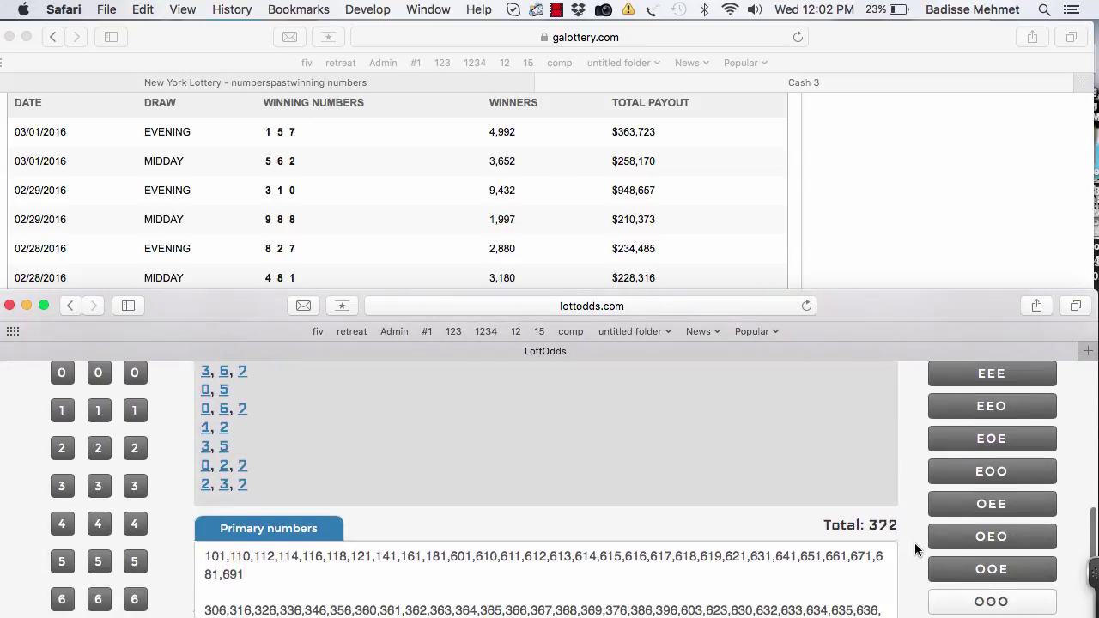
pyautogui.scroll(1, 914, 550)
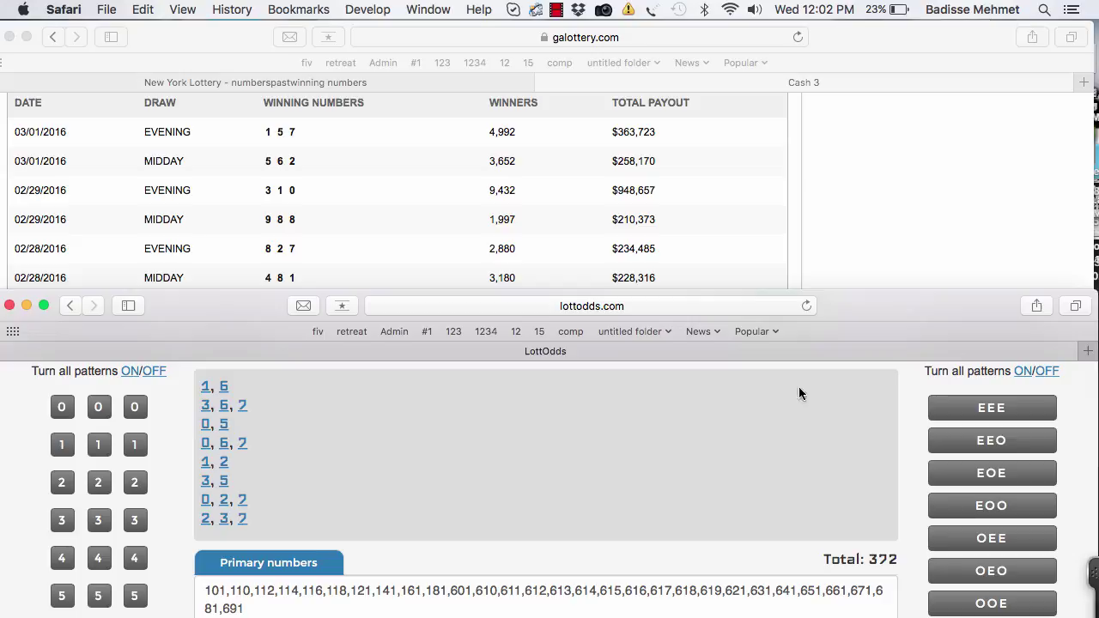
# Exclude the OEE, OEO and OOE odd/even patterns from the primary numbers.
pyautogui.scroll(-3, 916, 457)
pyautogui.click(958, 469)
pyautogui.click(958, 505)
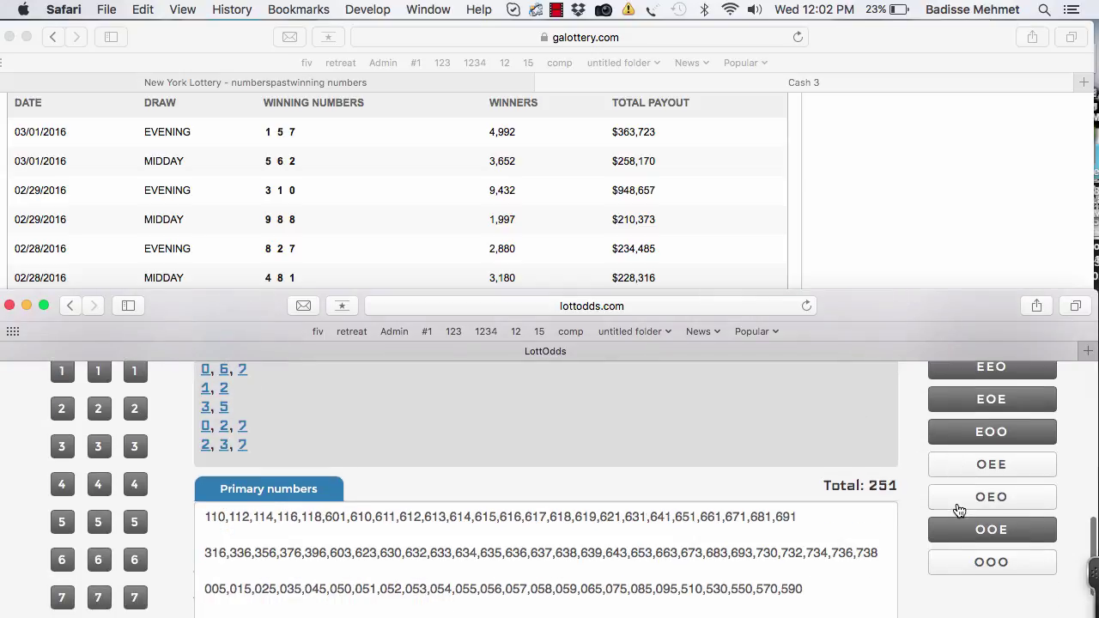
pyautogui.click(965, 533)
pyautogui.scroll(4, 912, 536)
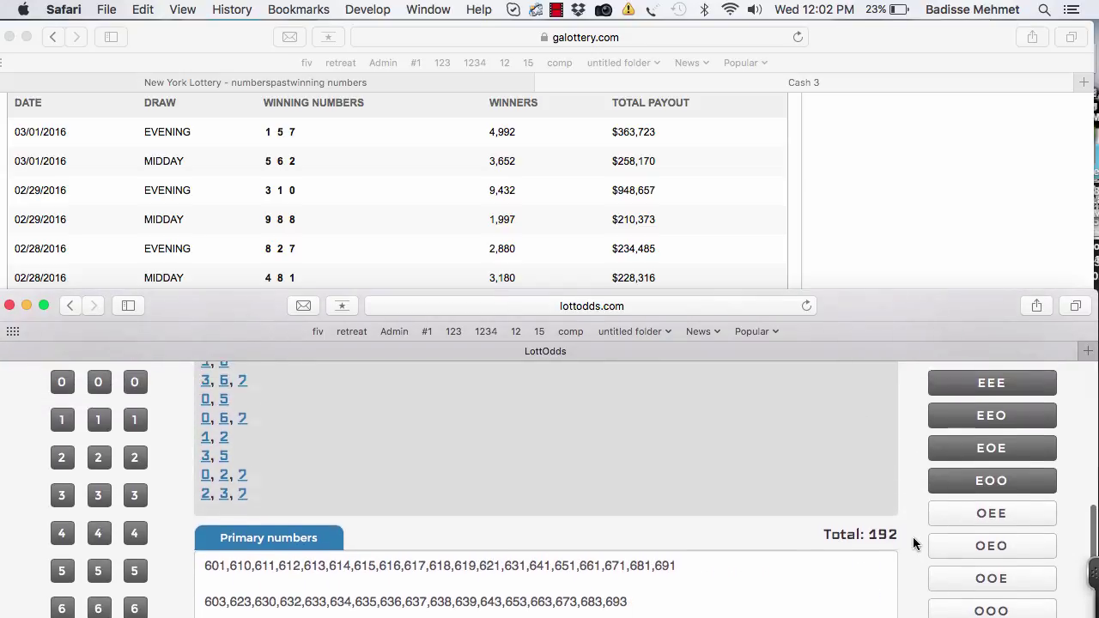
pyautogui.scroll(1, 913, 537)
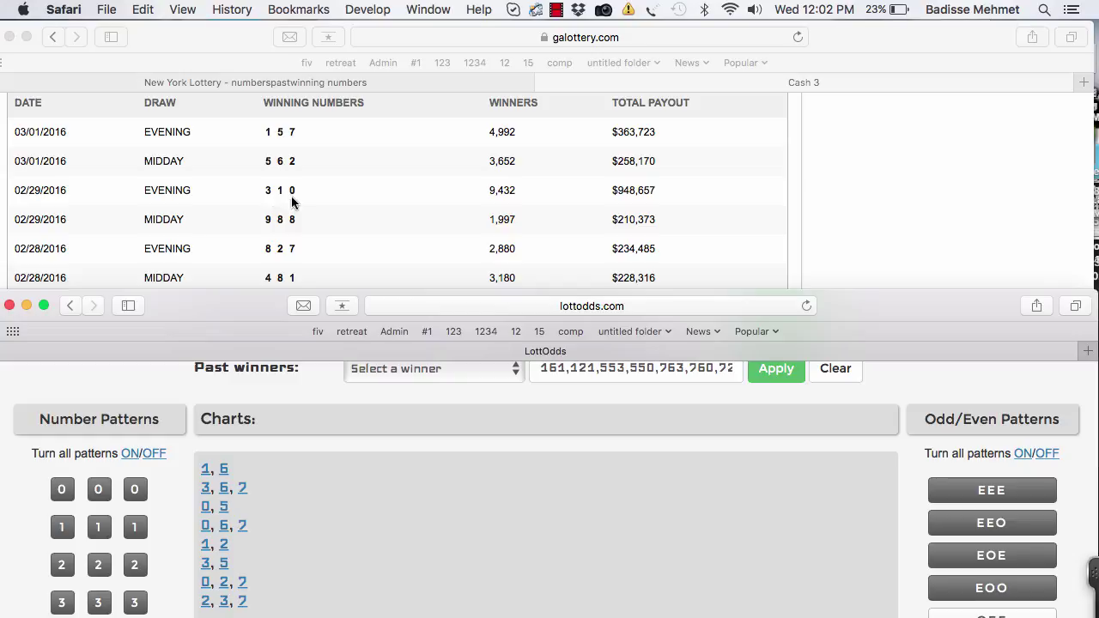
# Review the odd/even make-up of the past Georgia Cash 3 draws back to 02/21/2016 against the remaining patterns.
pyautogui.scroll(-5, 310, 235)
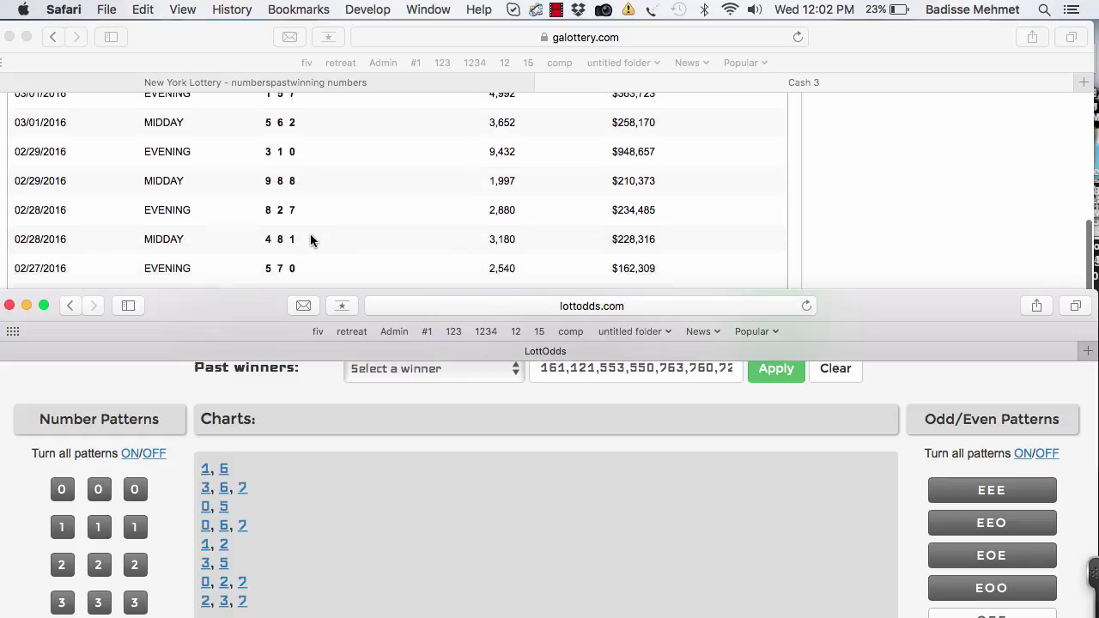
pyautogui.scroll(-5, 310, 241)
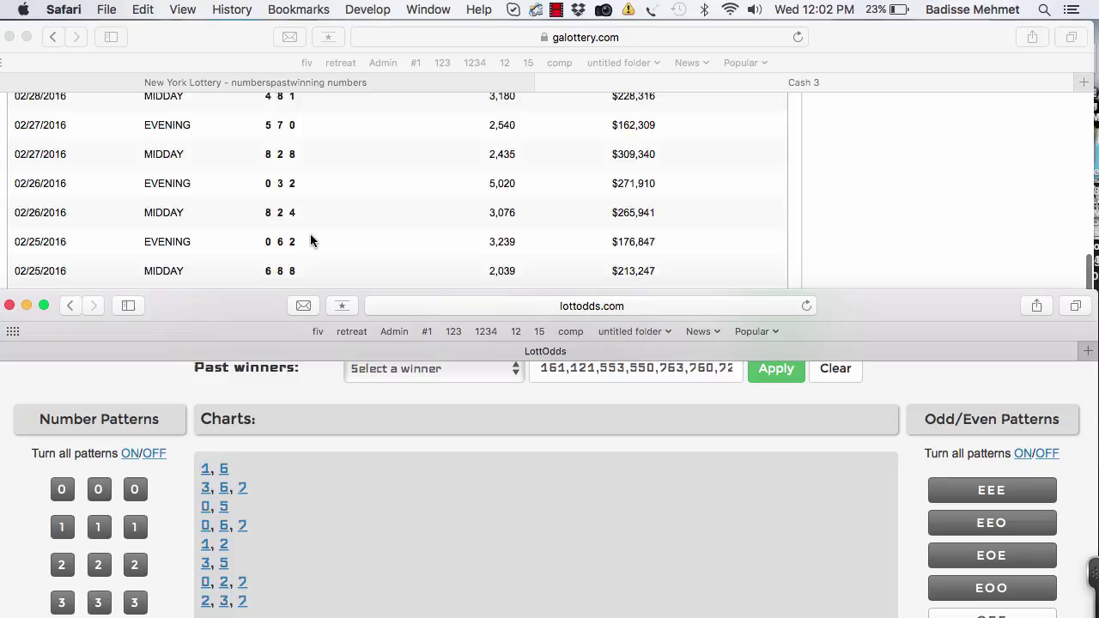
pyautogui.scroll(-5, 310, 241)
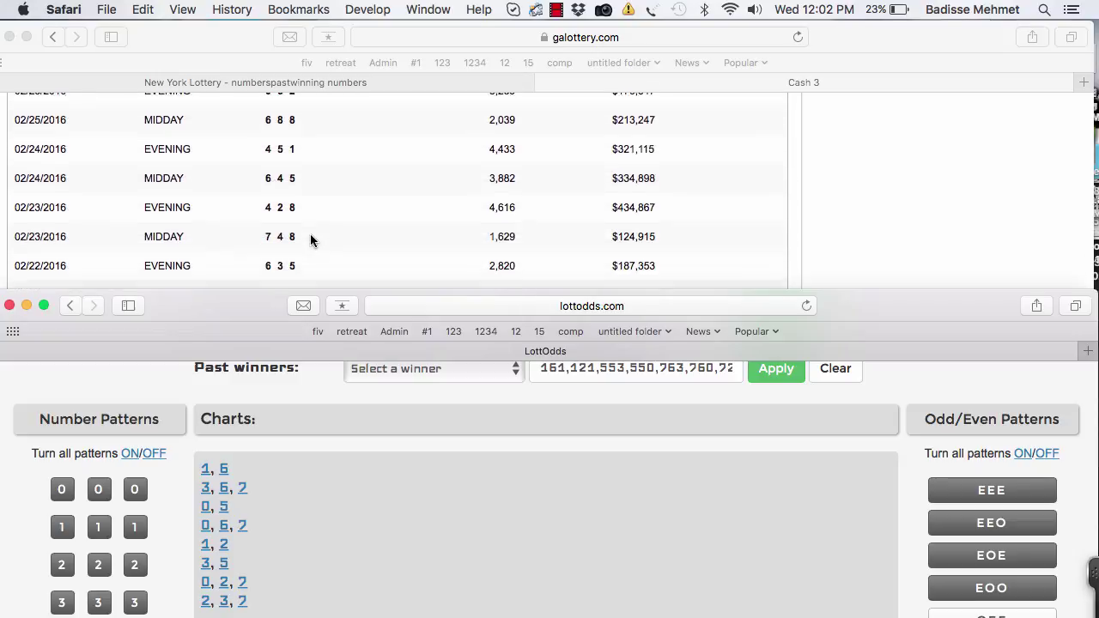
pyautogui.scroll(-1, 310, 233)
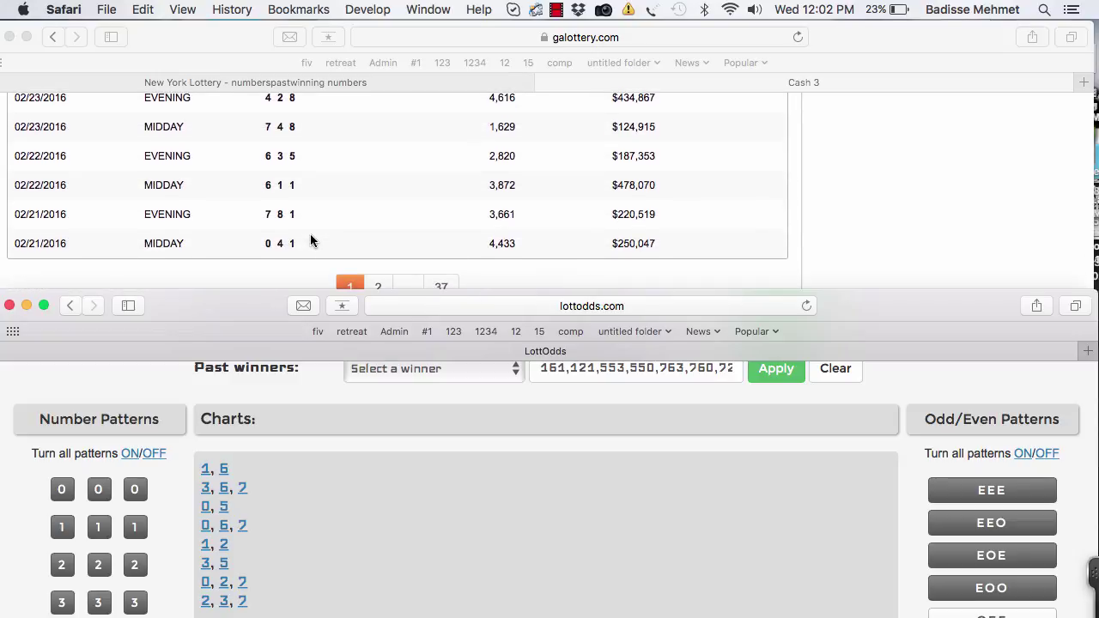
pyautogui.scroll(12, 338, 203)
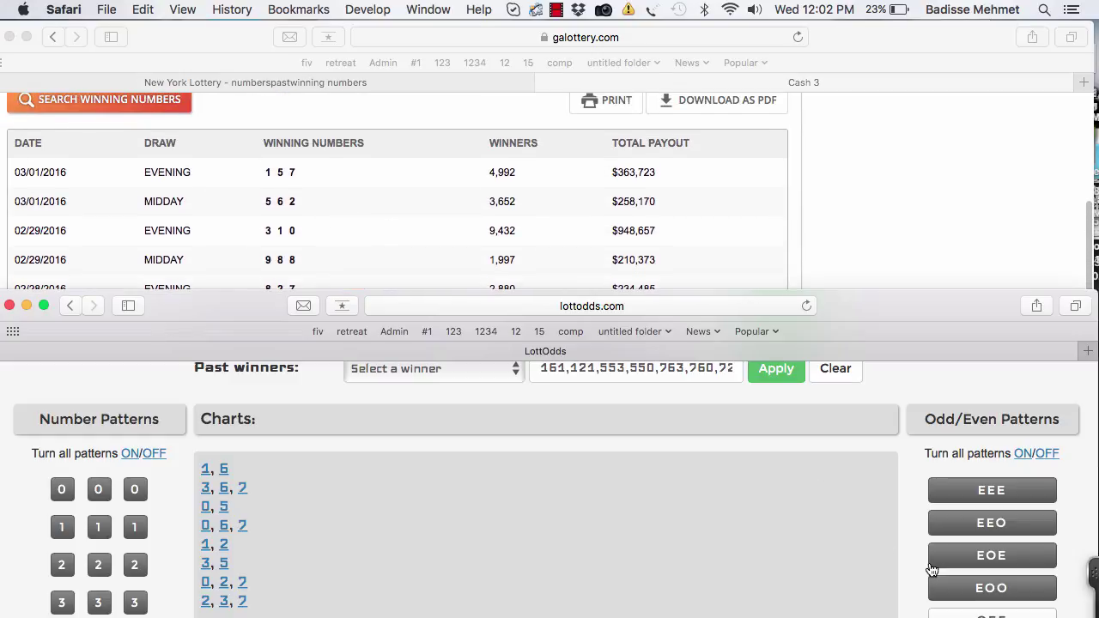
pyautogui.scroll(-2, 906, 556)
pyautogui.scroll(-3, 907, 558)
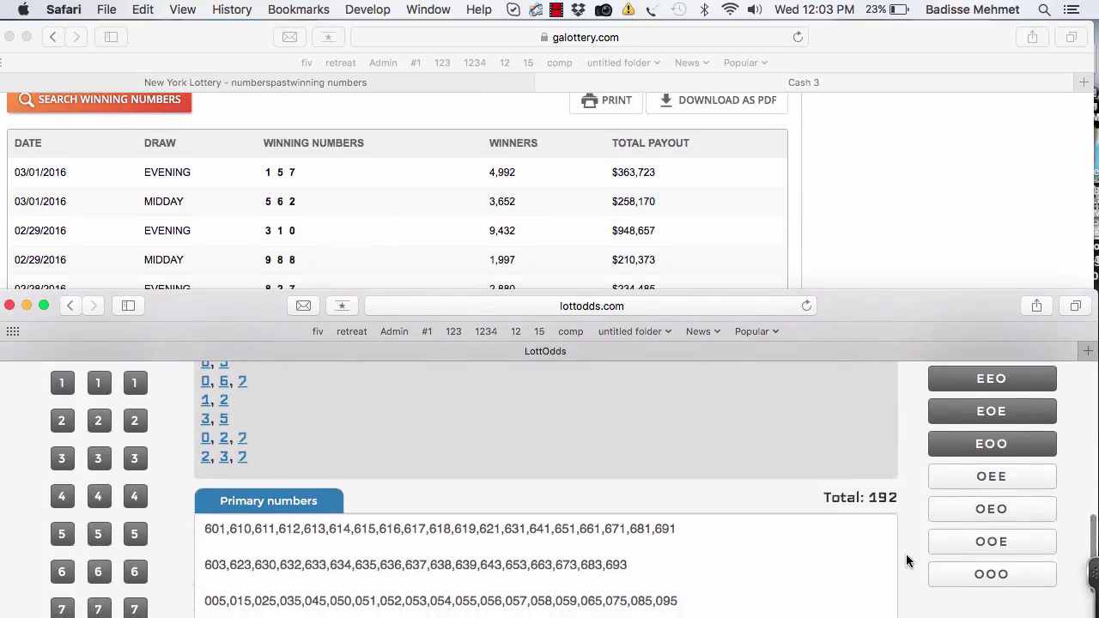
pyautogui.scroll(10, 910, 515)
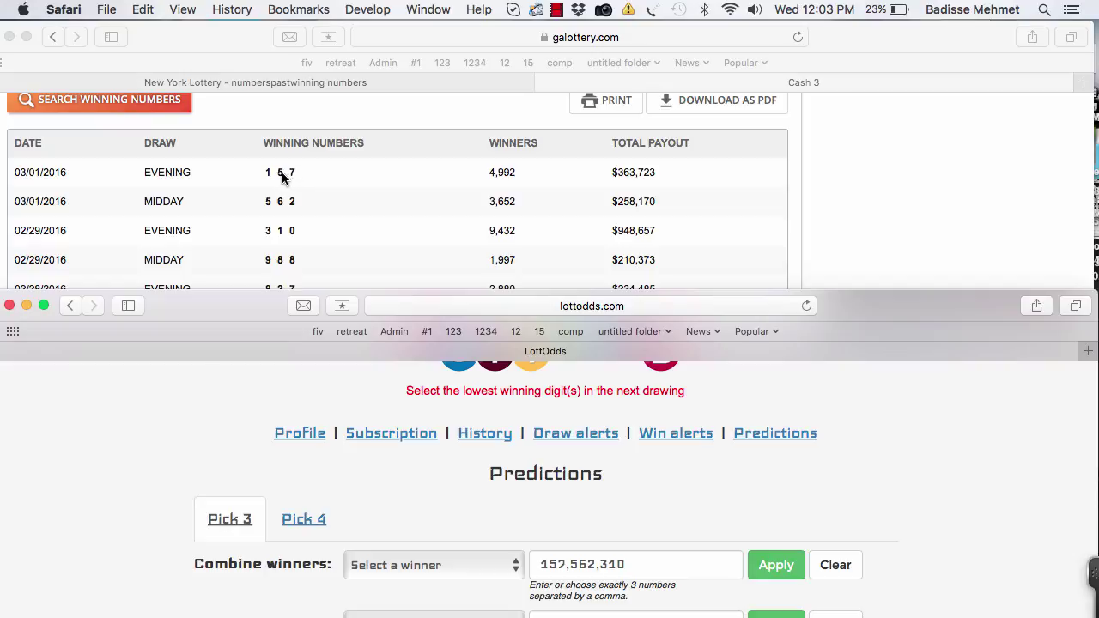
# Exclude the EOO odd/even pattern from the primary numbers.
pyautogui.scroll(-5, 1004, 592)
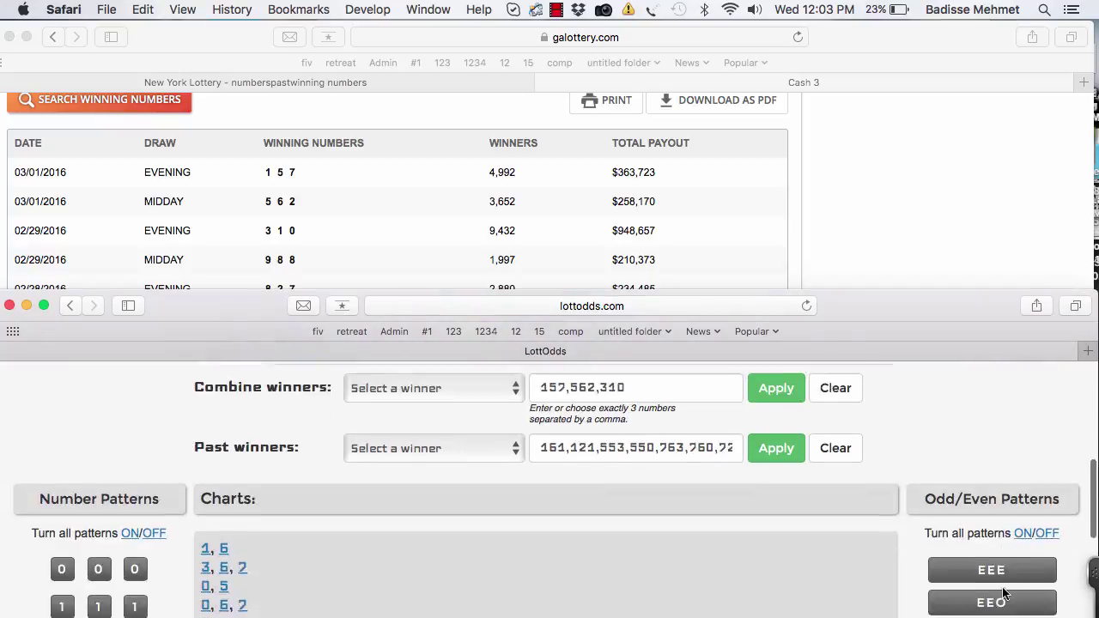
pyautogui.scroll(-1, 1004, 592)
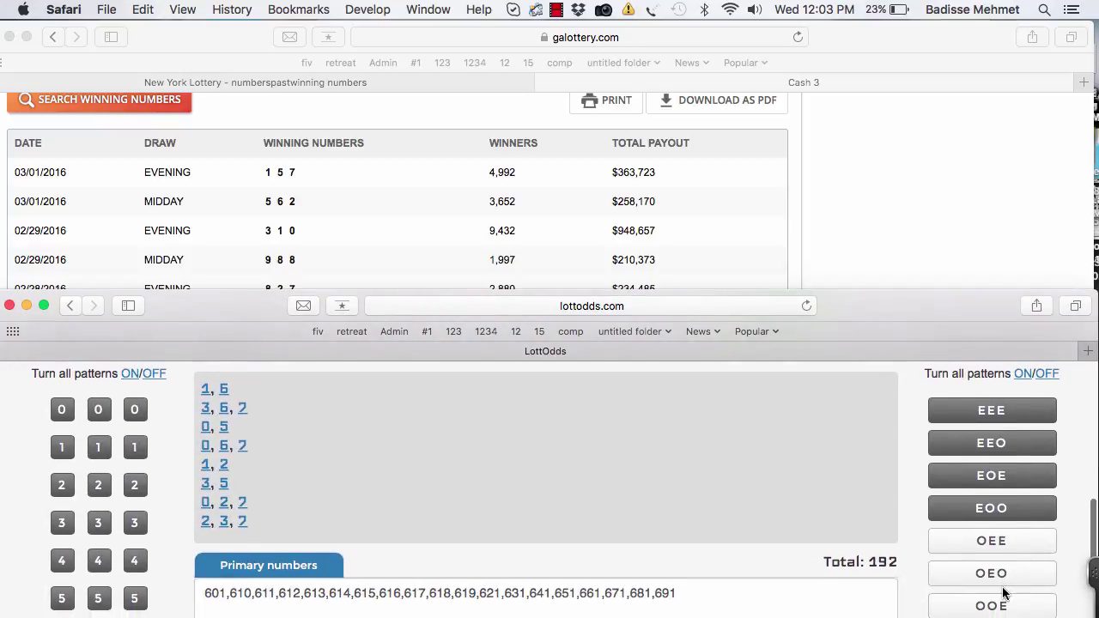
pyautogui.scroll(-1, 1004, 592)
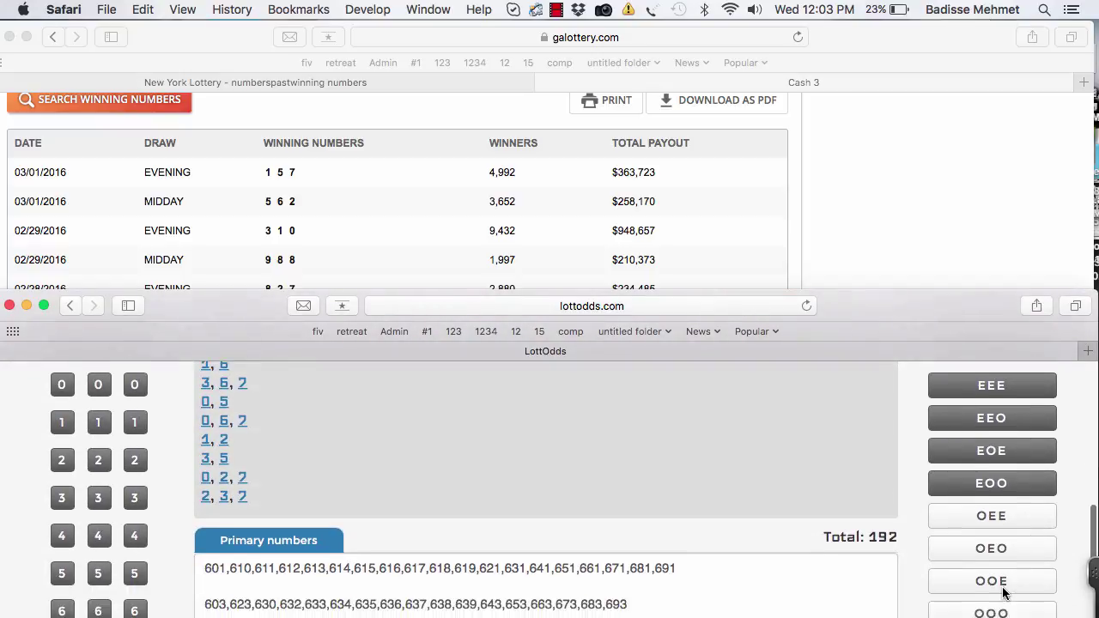
pyautogui.click(1009, 483)
pyautogui.scroll(2, 910, 474)
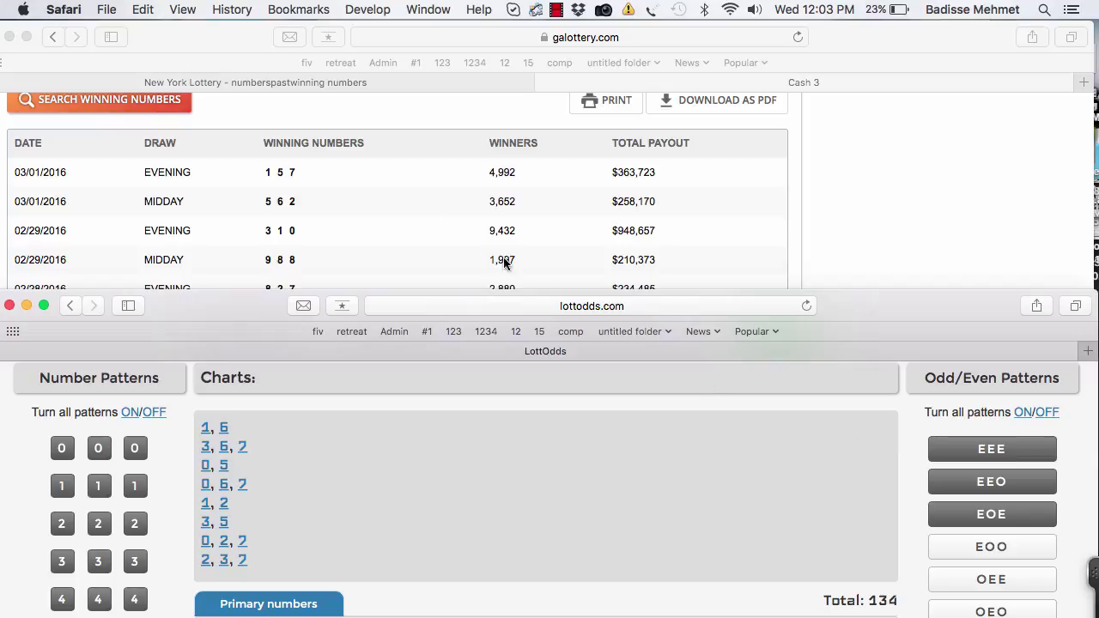
# Compare the recent Georgia Cash 3 winning numbers with the remaining EEE, EEO and EOE patterns and primary numbers.
pyautogui.scroll(-5, 315, 242)
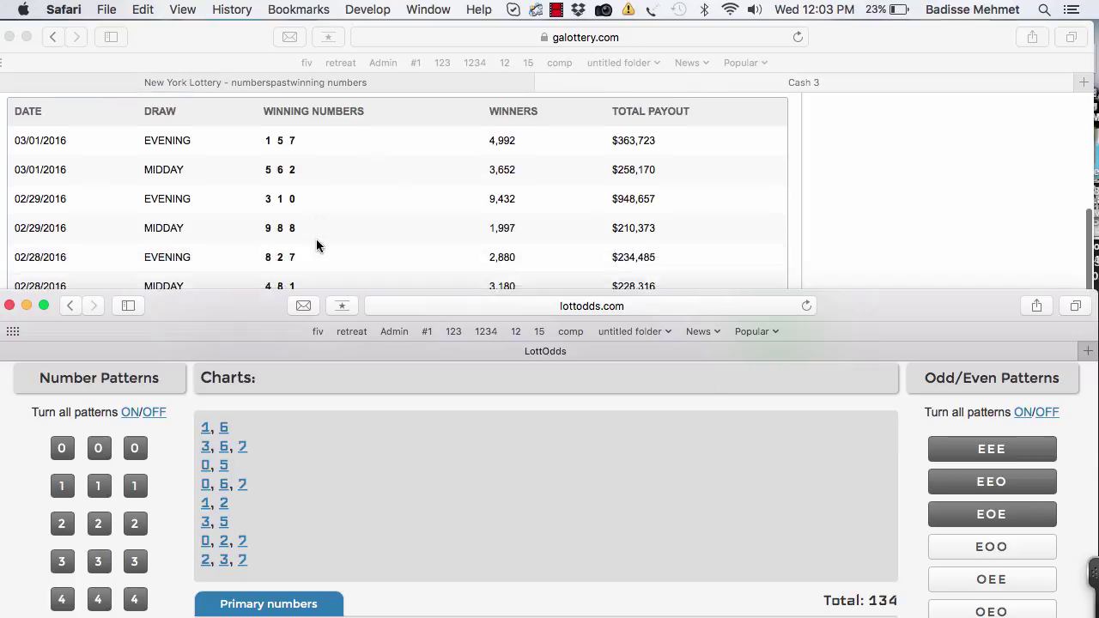
pyautogui.scroll(-2, 316, 244)
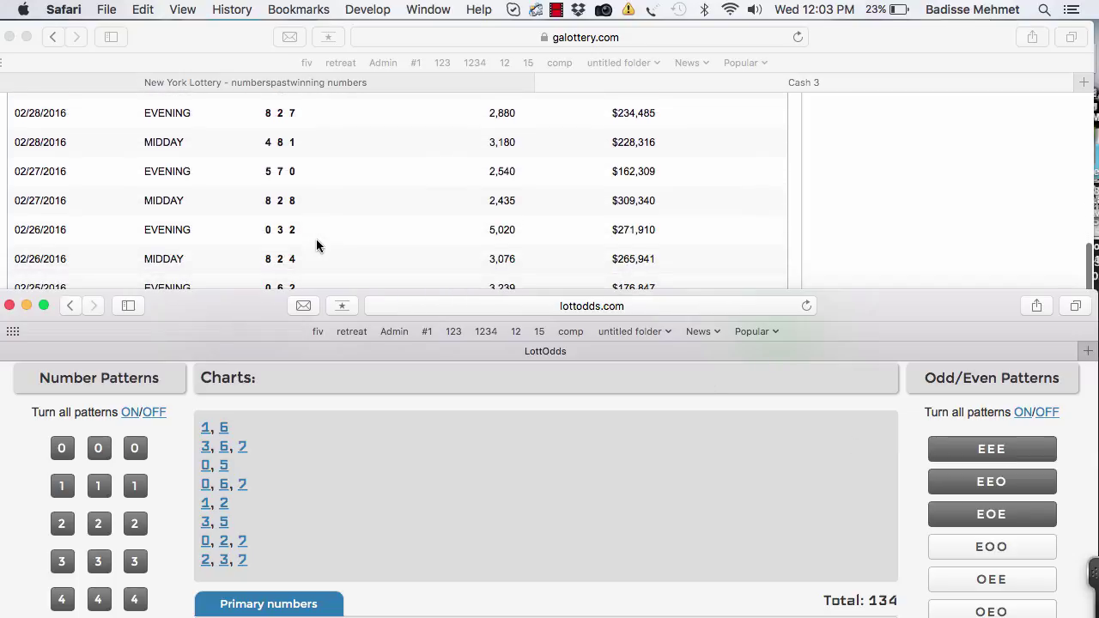
pyautogui.scroll(6, 332, 198)
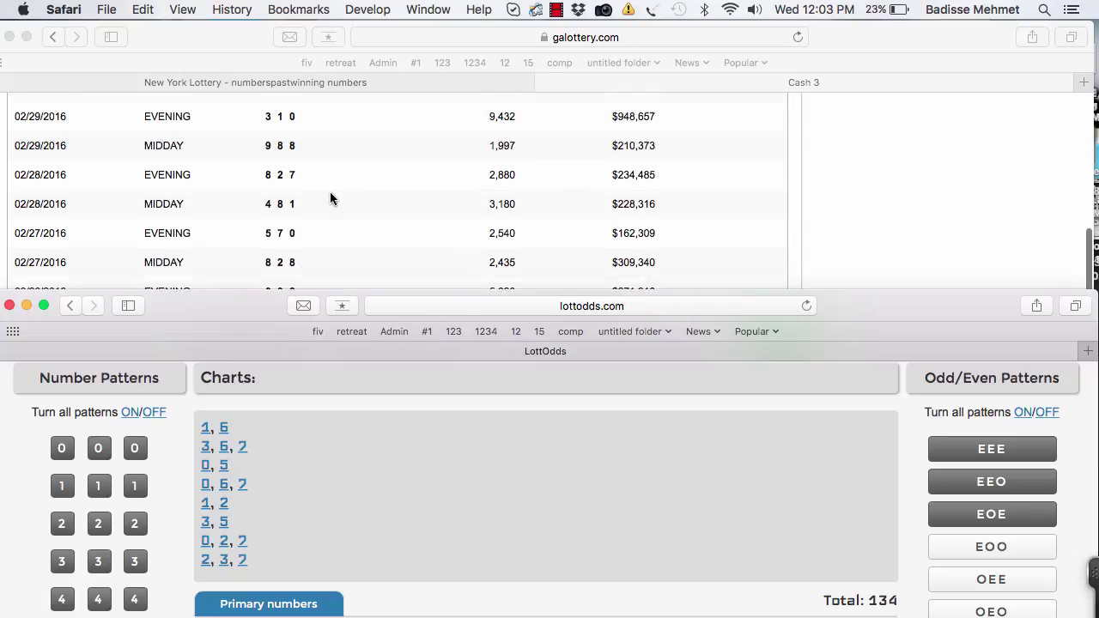
pyautogui.scroll(1, 330, 198)
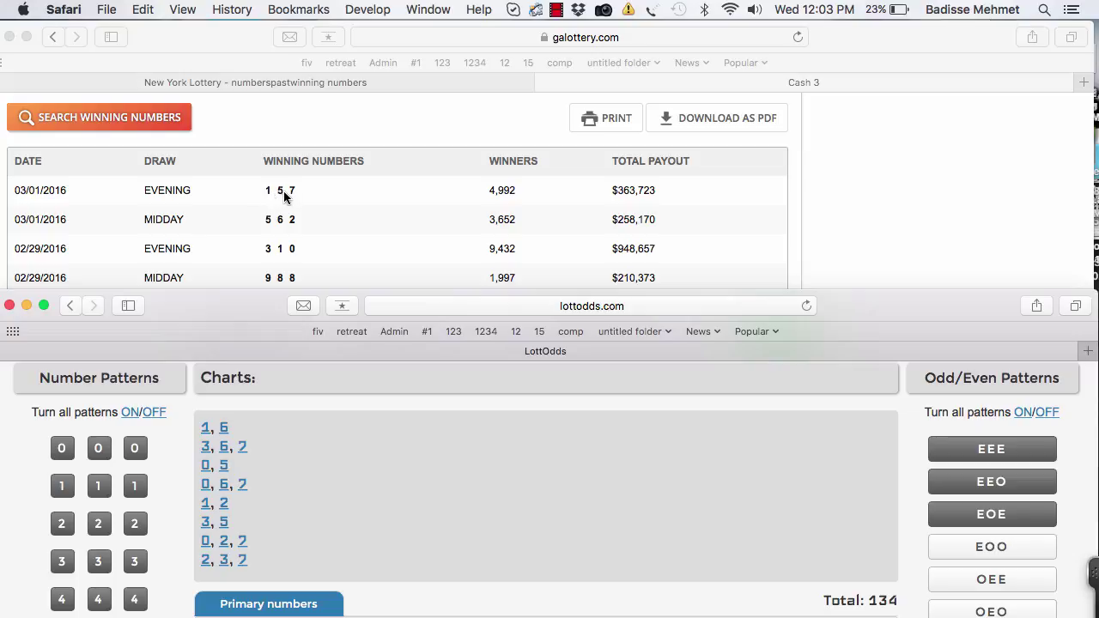
pyautogui.scroll(-2, 317, 206)
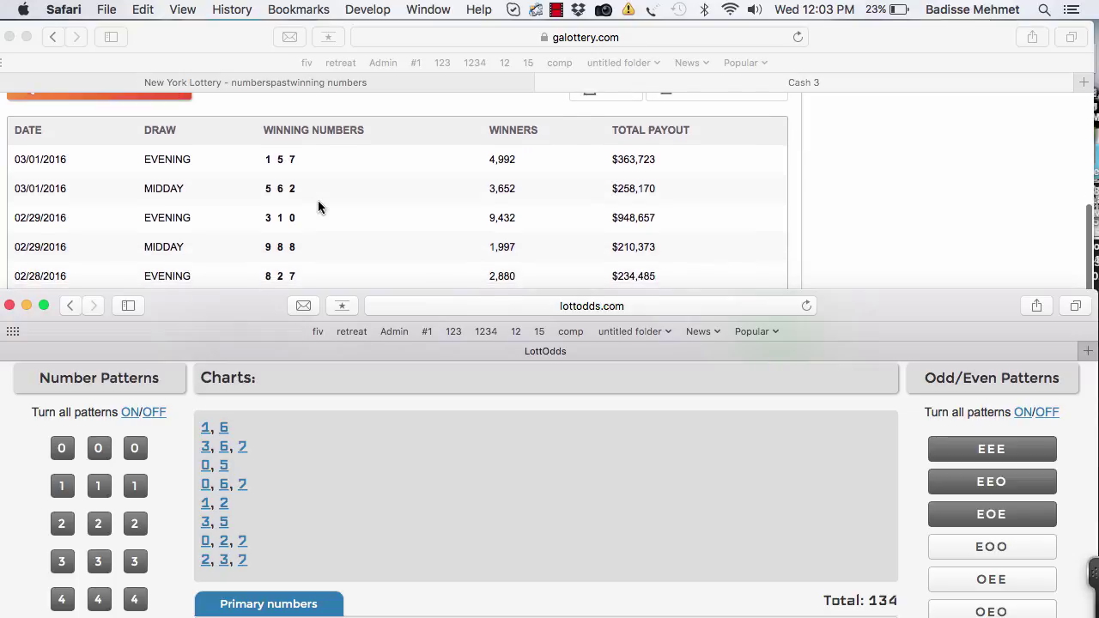
pyautogui.scroll(2, 318, 207)
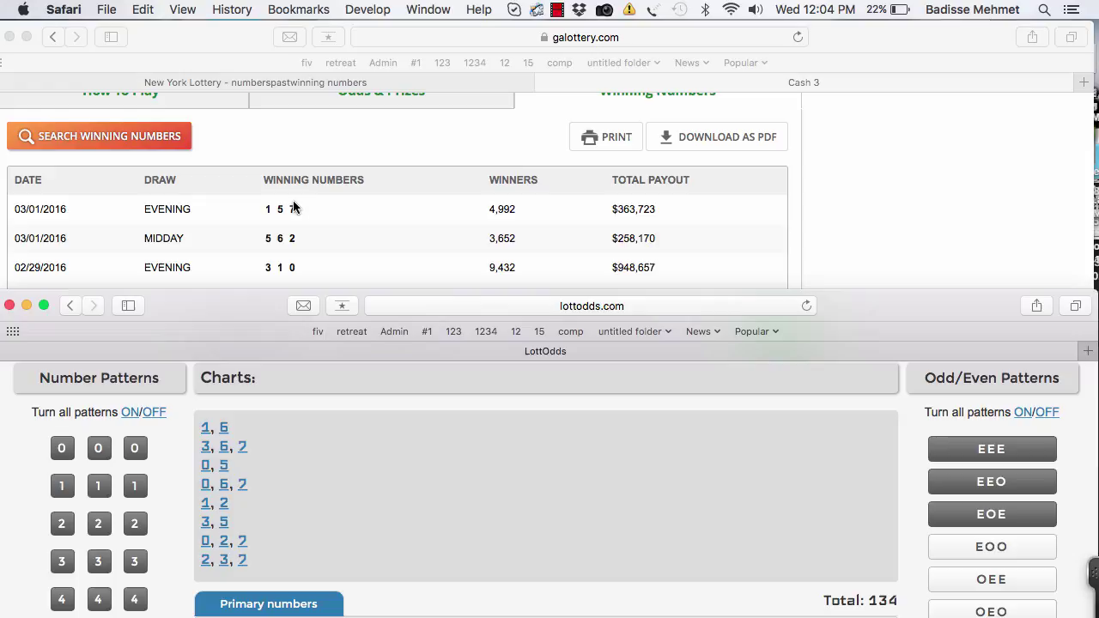
pyautogui.click(983, 487)
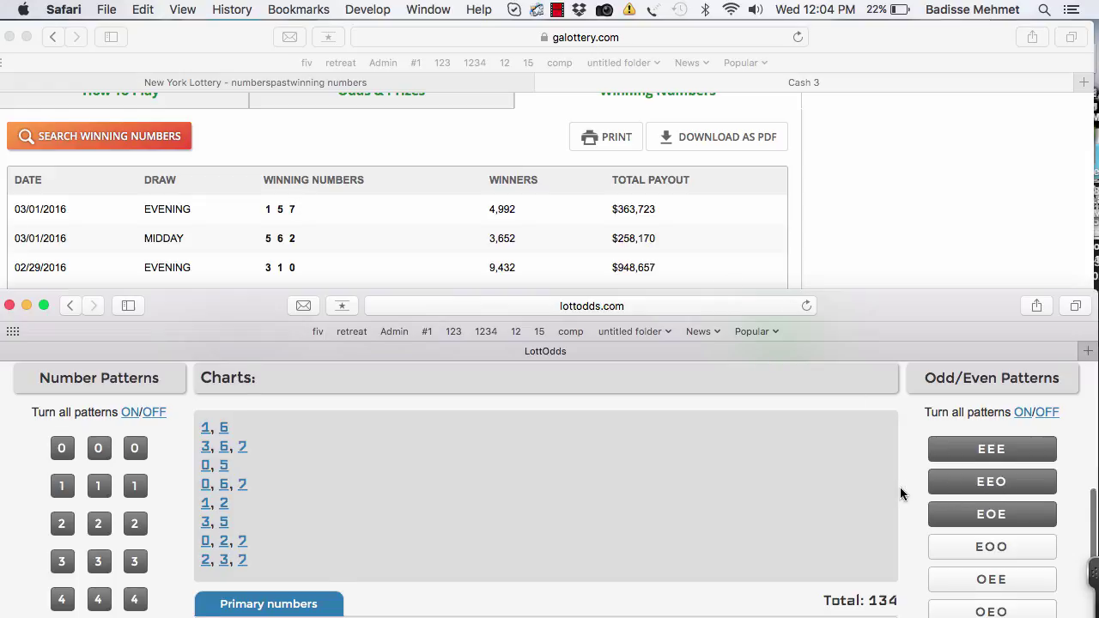
pyautogui.scroll(-5, 900, 494)
pyautogui.scroll(2, 901, 493)
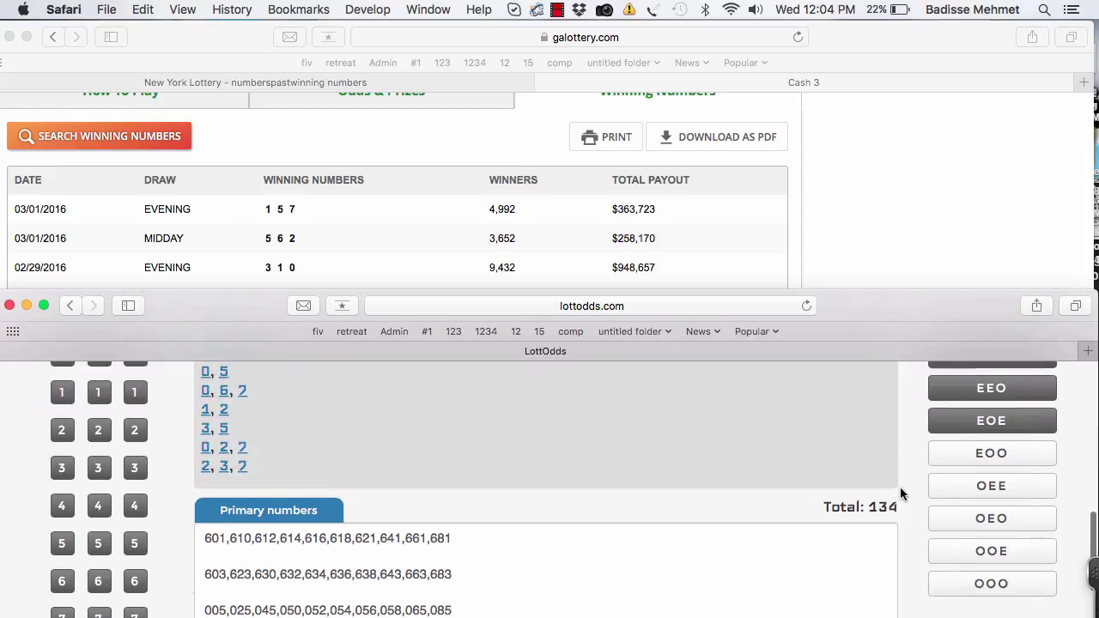
pyautogui.scroll(3, 900, 494)
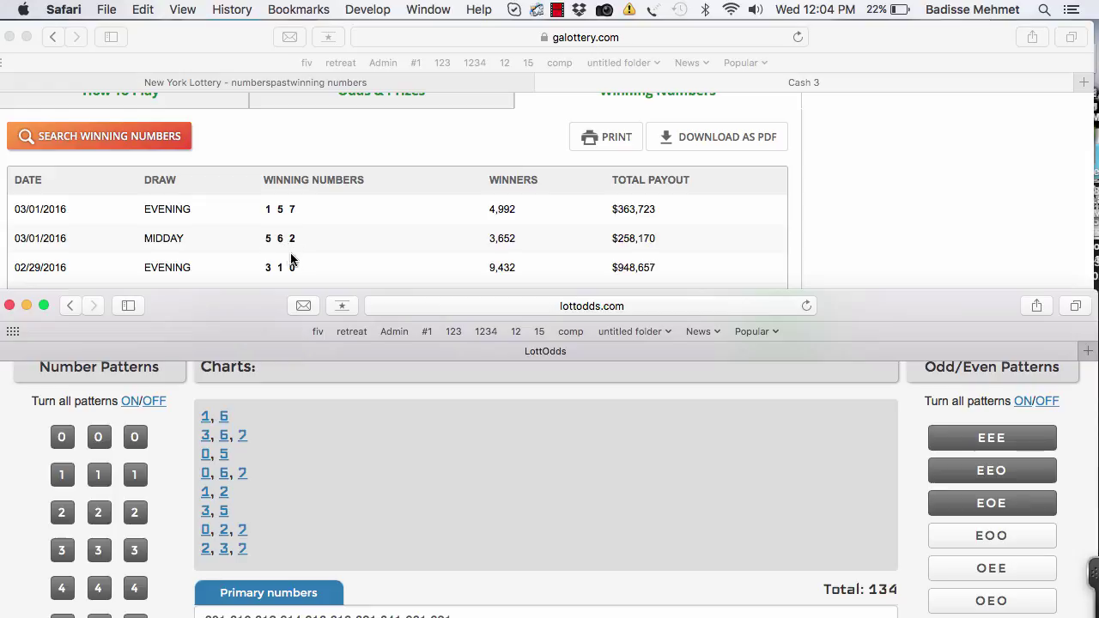
pyautogui.scroll(-2, 310, 255)
pyautogui.scroll(-3, 310, 254)
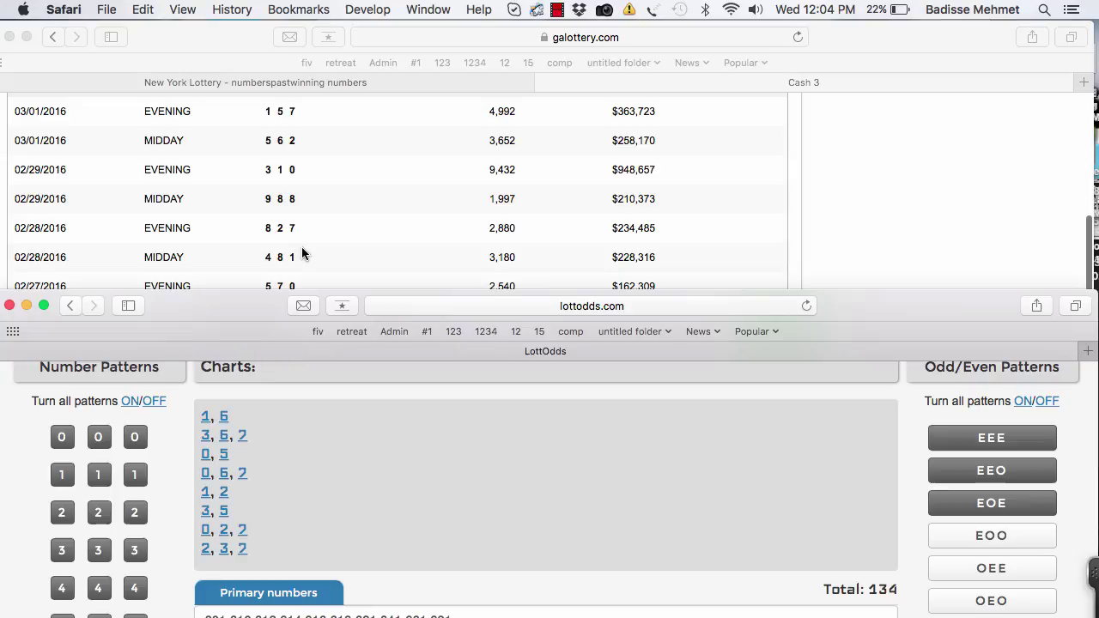
pyautogui.scroll(-3, 302, 228)
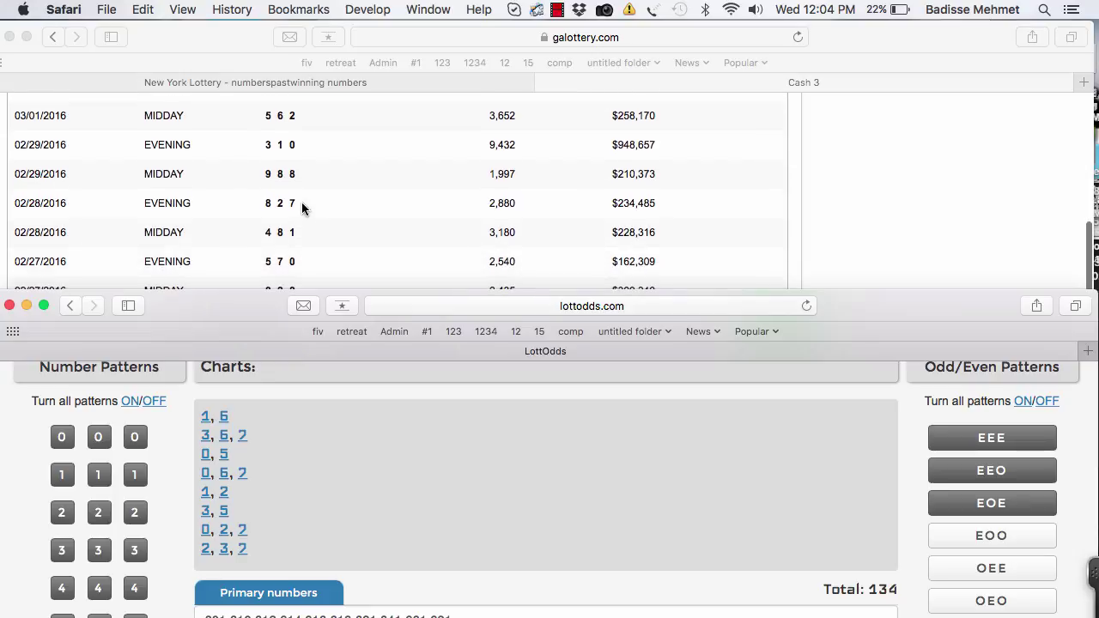
# Check the Georgia Cash 3 winning numbers from 02/28/2016 back to 02/21/2016, and return to the latest draws.
pyautogui.scroll(-2, 302, 202)
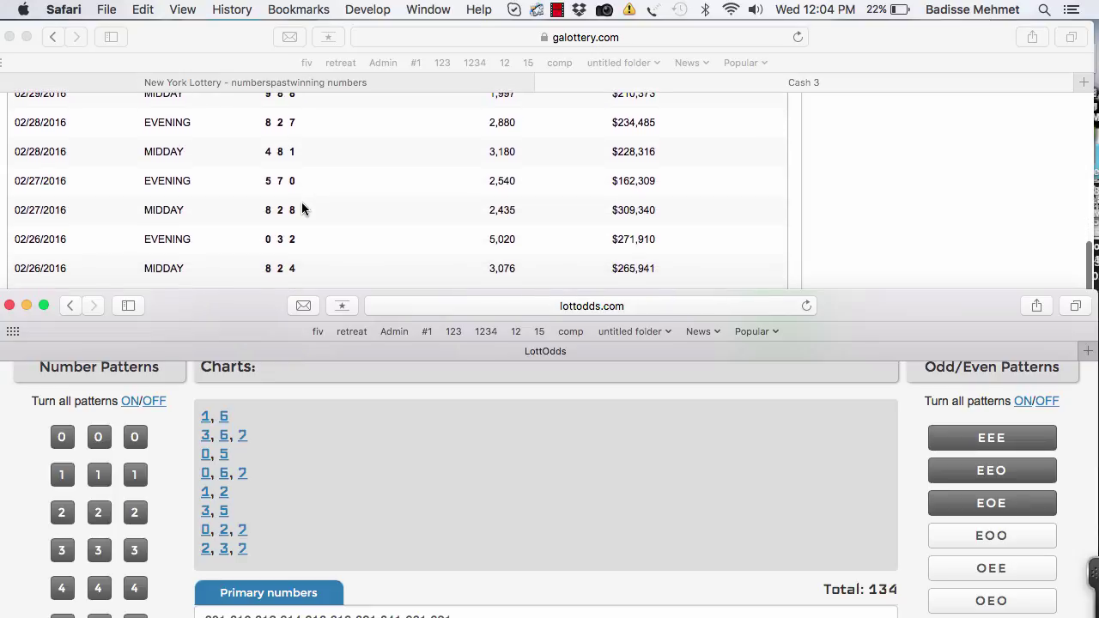
pyautogui.scroll(-2, 301, 206)
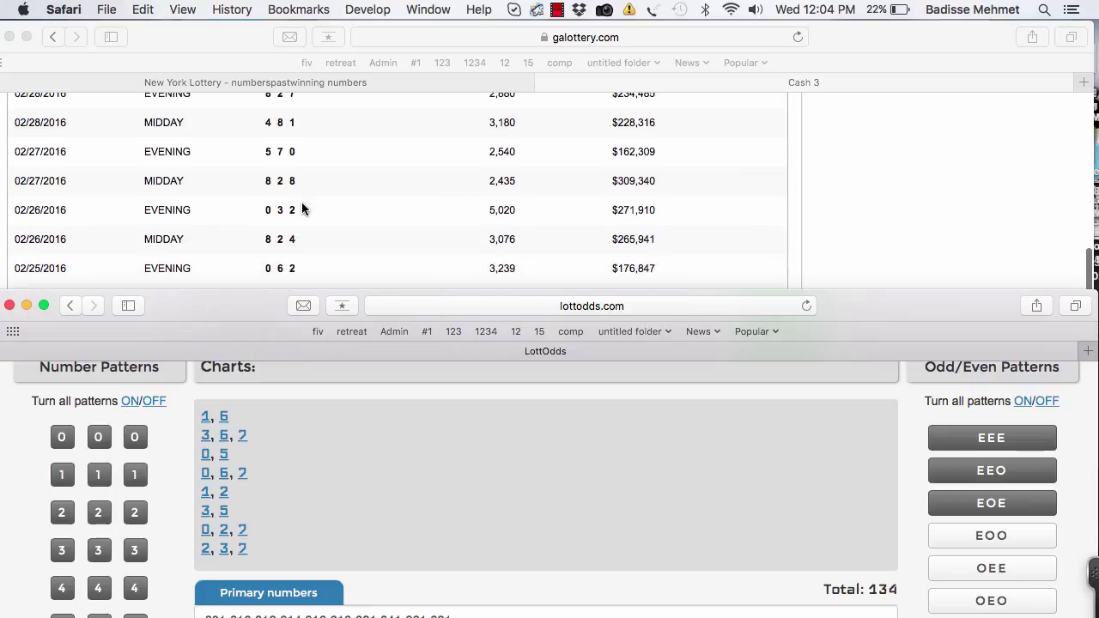
pyautogui.scroll(-1, 301, 202)
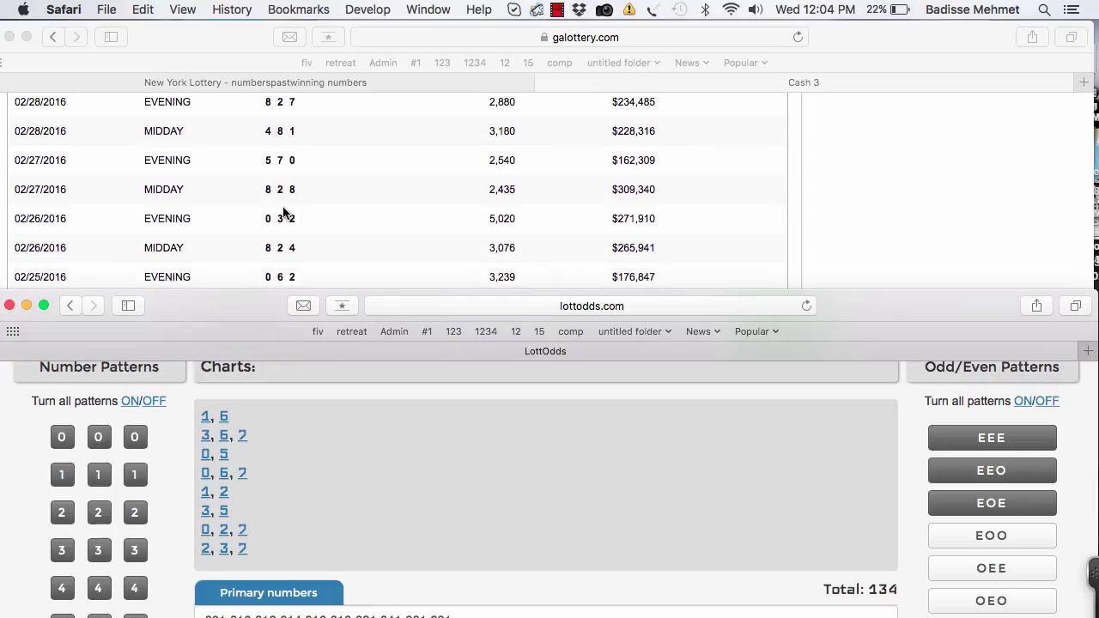
pyautogui.scroll(-3, 284, 213)
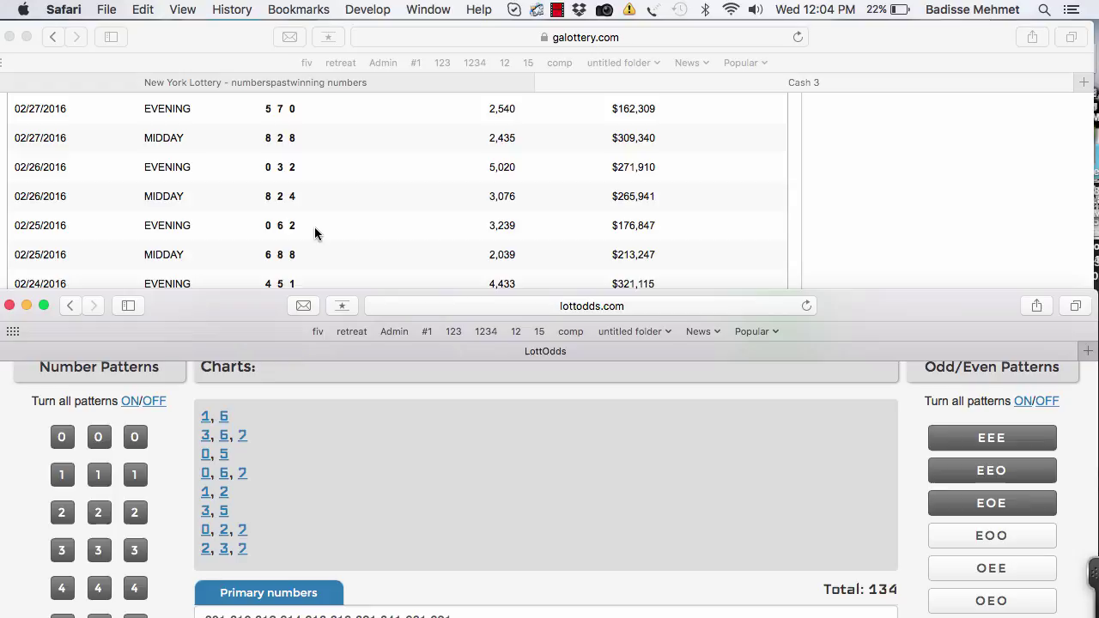
pyautogui.scroll(-3, 314, 226)
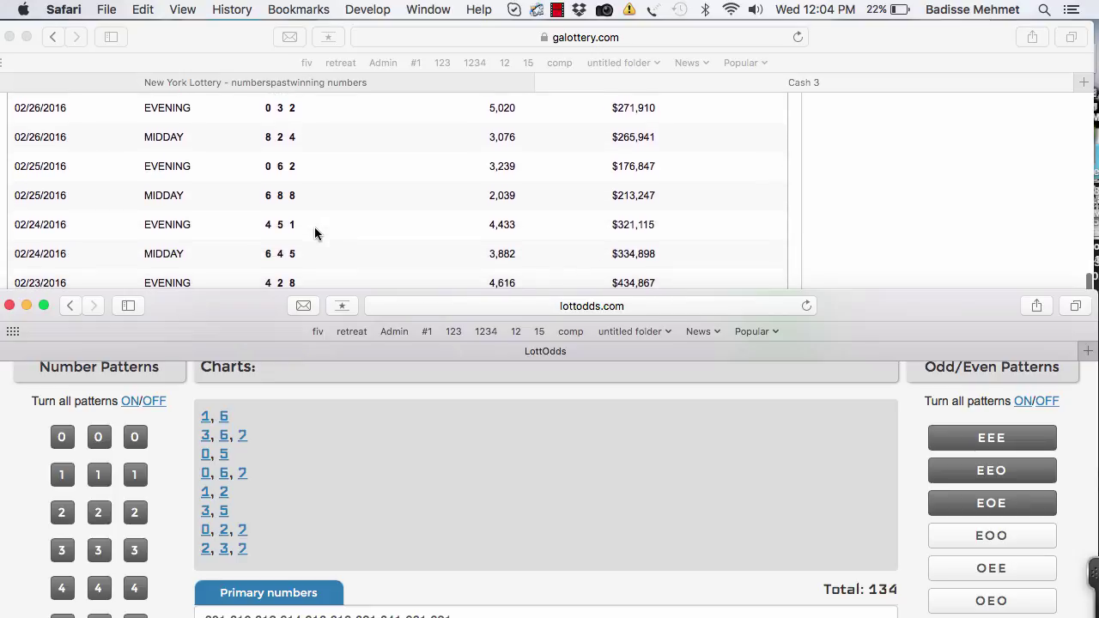
pyautogui.scroll(-3, 314, 227)
pyautogui.scroll(-2, 314, 226)
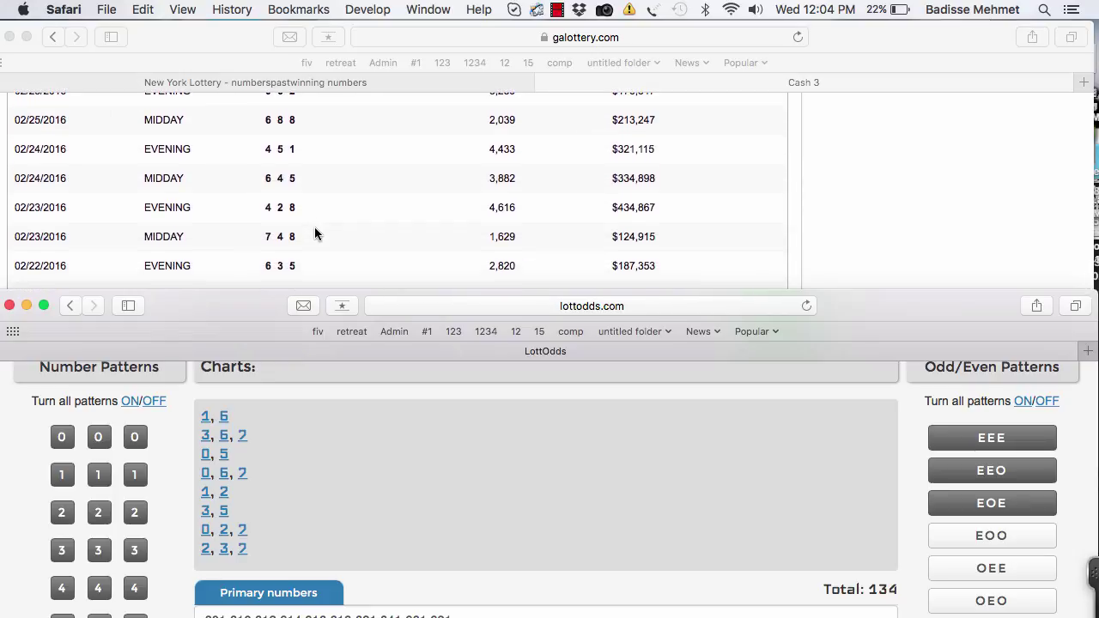
pyautogui.scroll(-2, 315, 227)
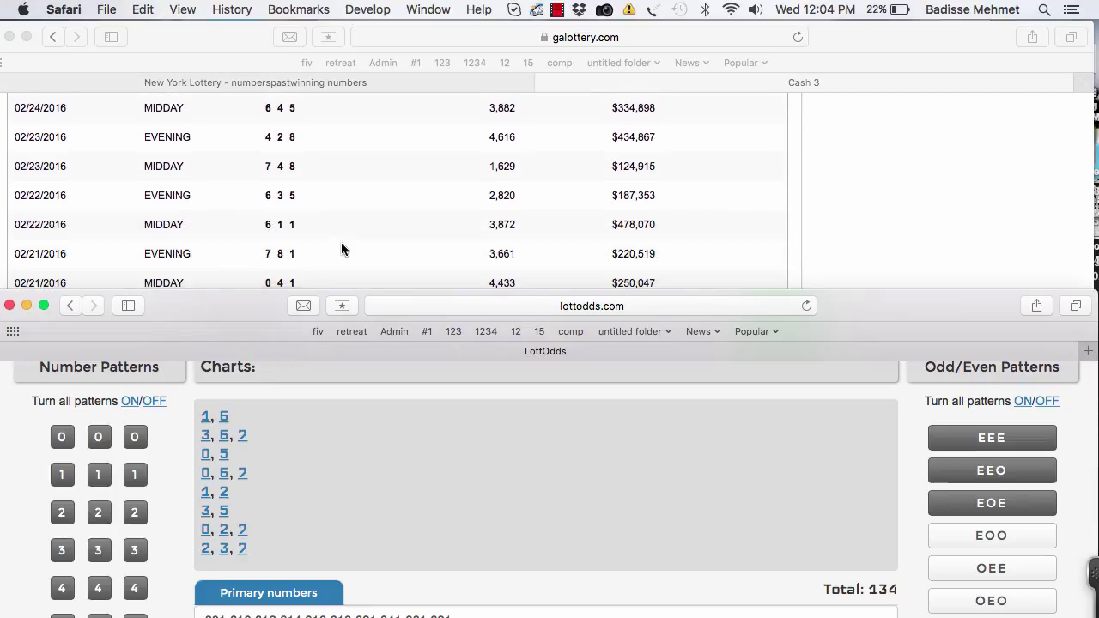
pyautogui.scroll(-2, 341, 242)
pyautogui.scroll(10, 362, 170)
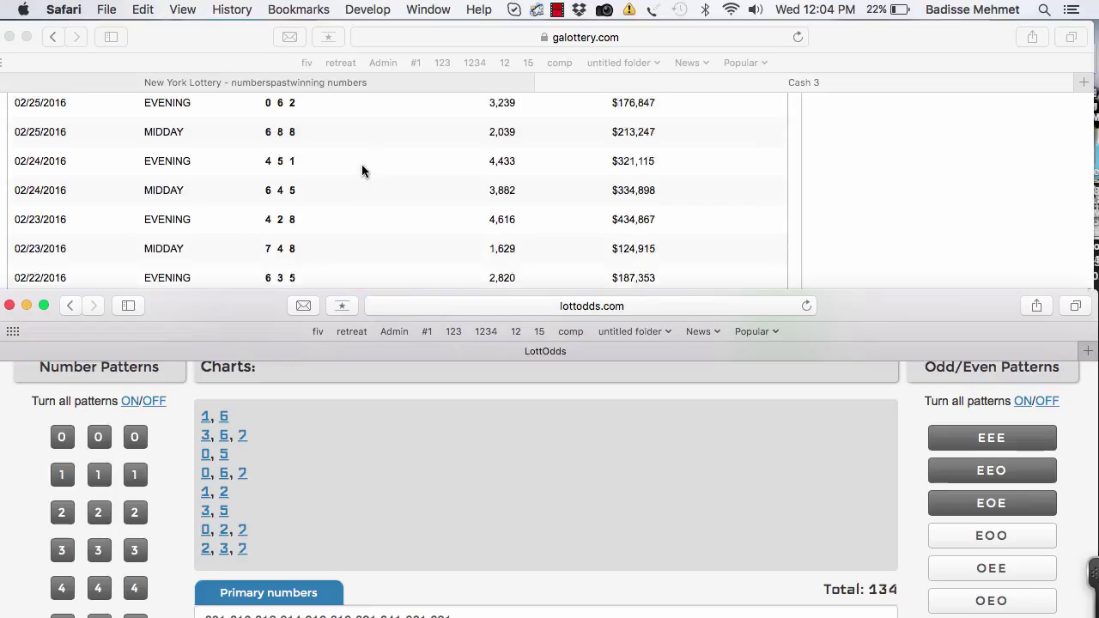
pyautogui.scroll(2, 361, 170)
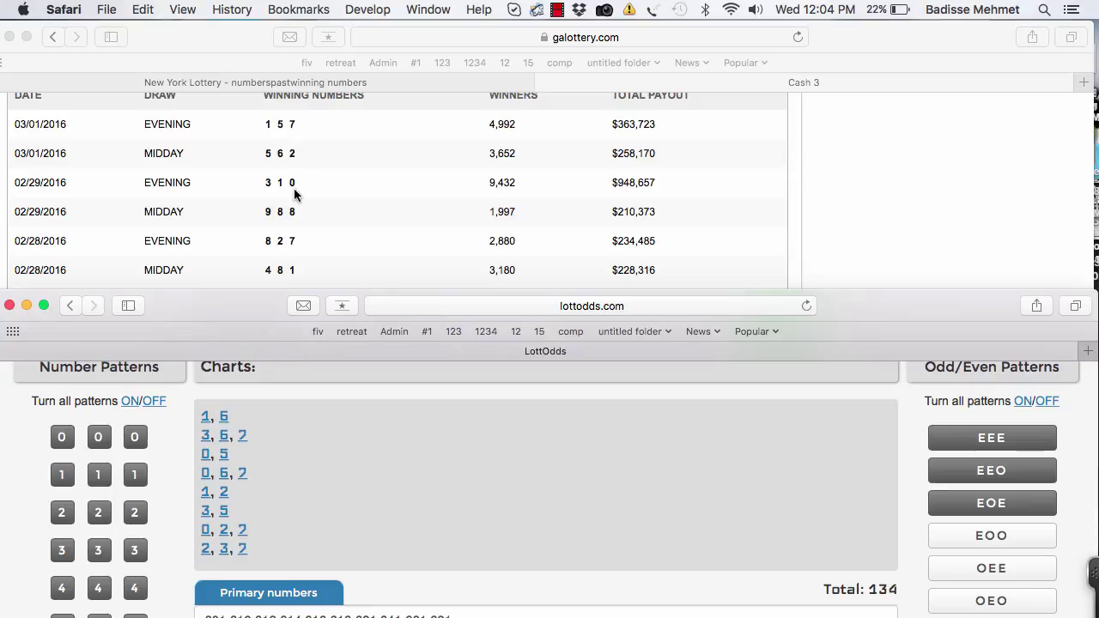
# Exclude the digits 7, 2 and 0 from the third position of the number patterns.
pyautogui.scroll(-4, 176, 515)
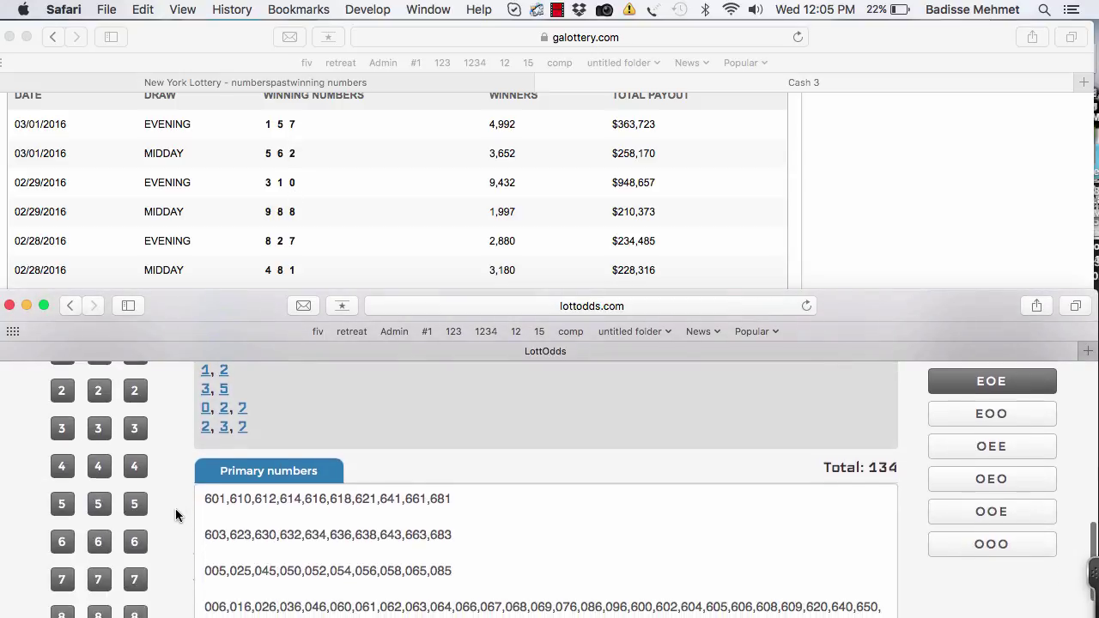
pyautogui.click(136, 584)
pyautogui.scroll(1, 168, 451)
pyautogui.click(135, 418)
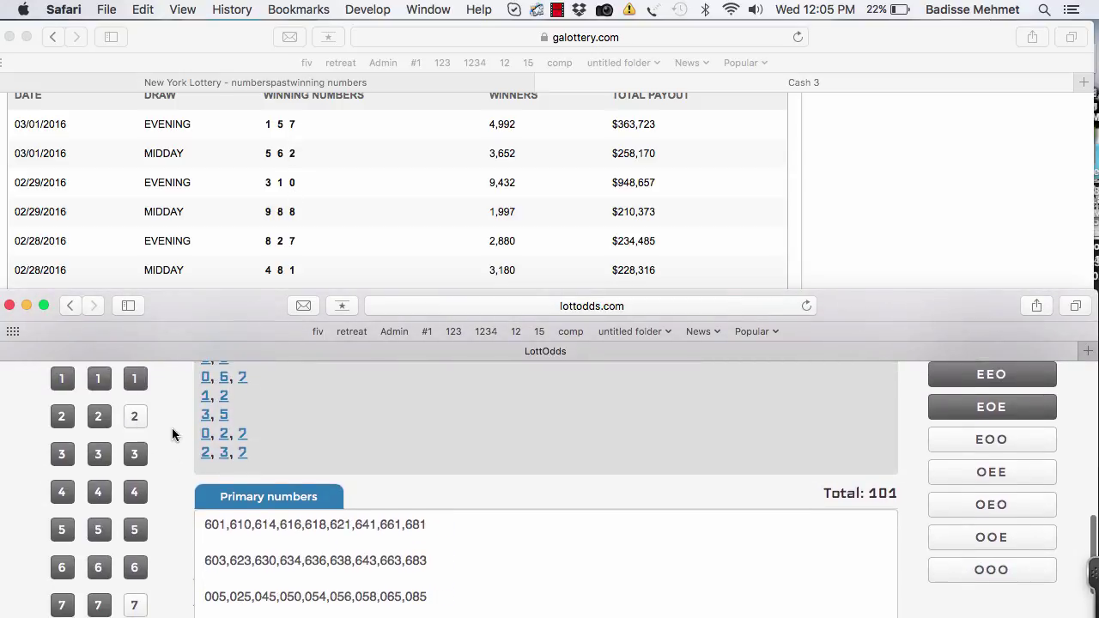
pyautogui.scroll(2, 174, 433)
pyautogui.scroll(-1, 174, 437)
pyautogui.click(134, 379)
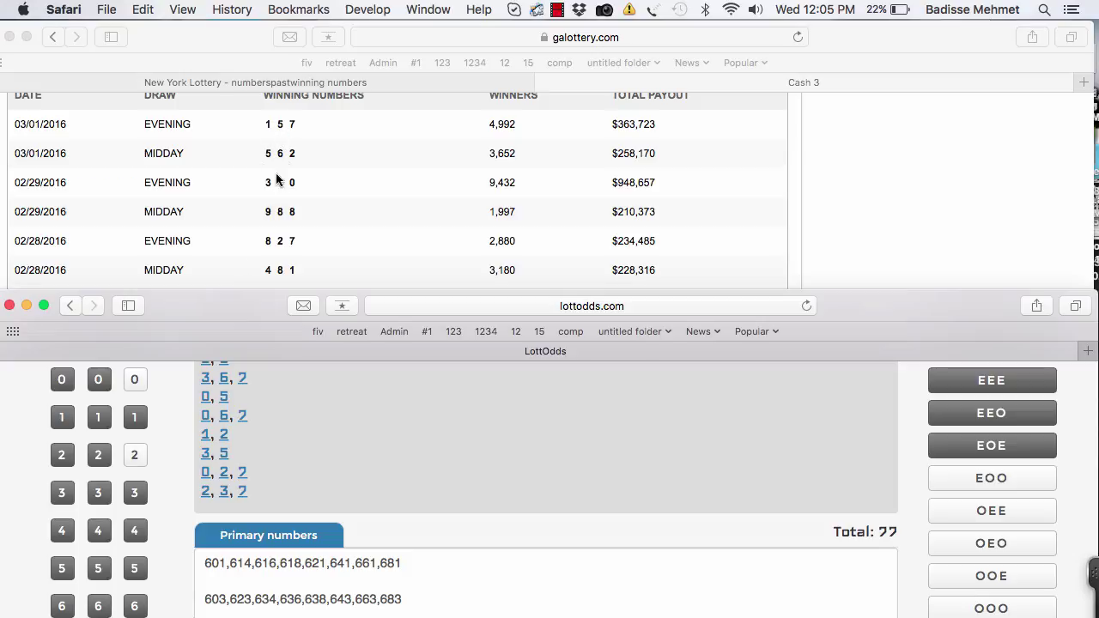
# Exclude the digit 6 from the second position and the digit 3 from the first position of the number patterns.
pyautogui.scroll(-2, 113, 537)
pyautogui.click(100, 542)
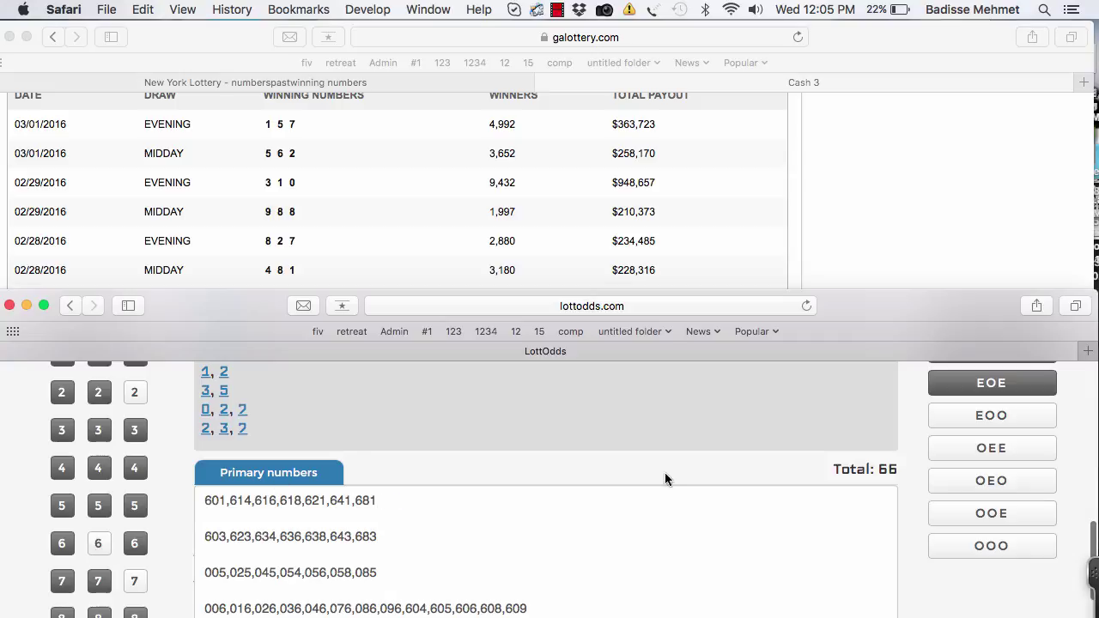
pyautogui.scroll(1, 182, 434)
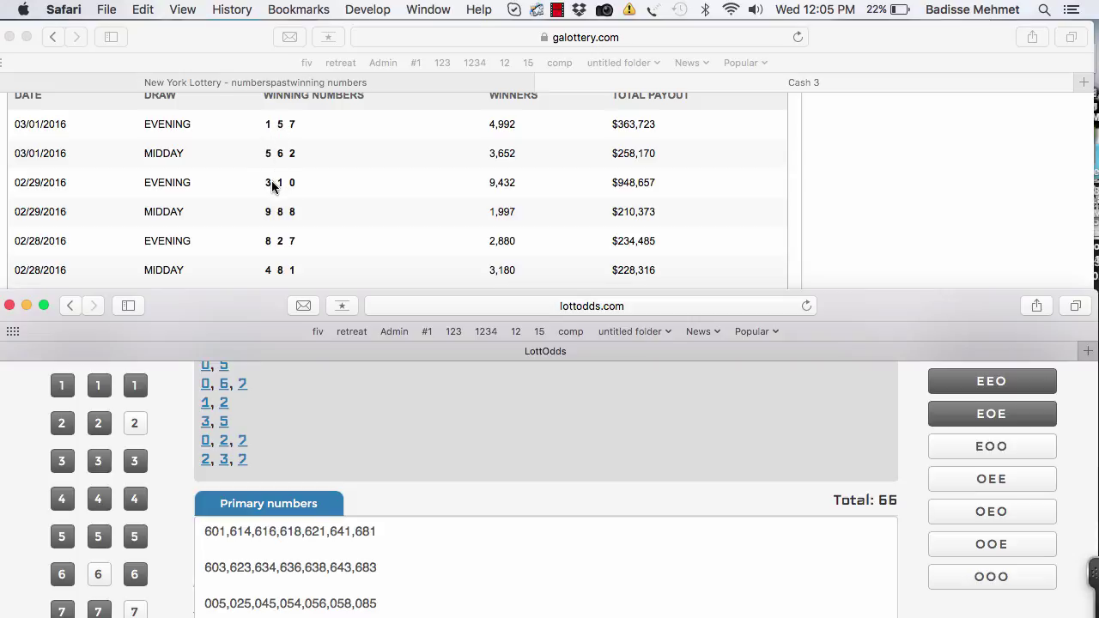
pyautogui.scroll(-1, 160, 479)
pyautogui.click(64, 416)
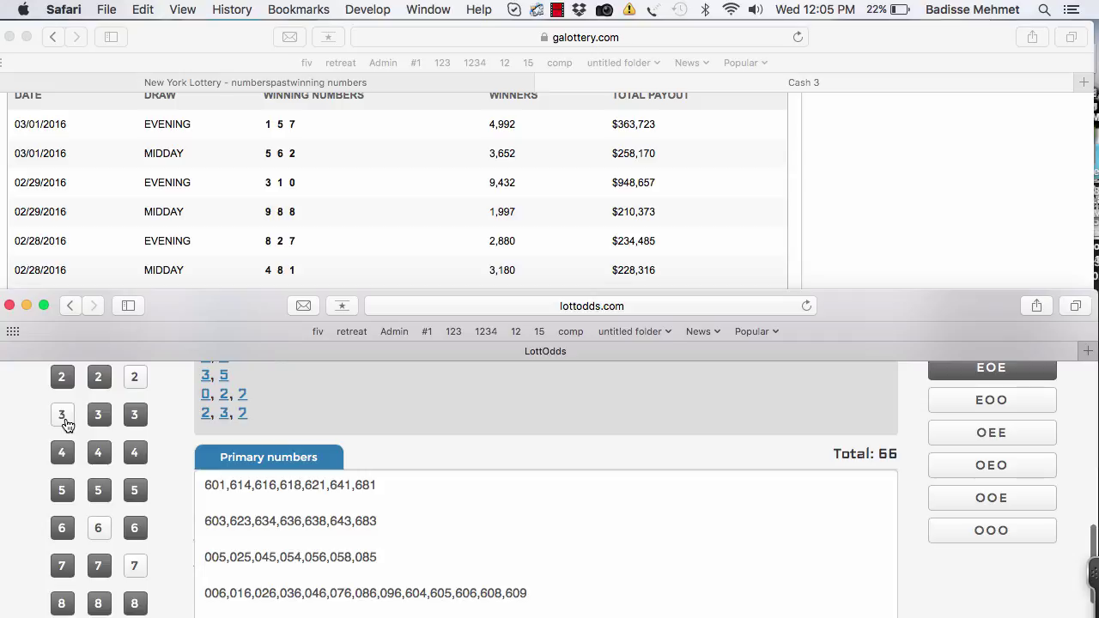
pyautogui.scroll(1, 910, 554)
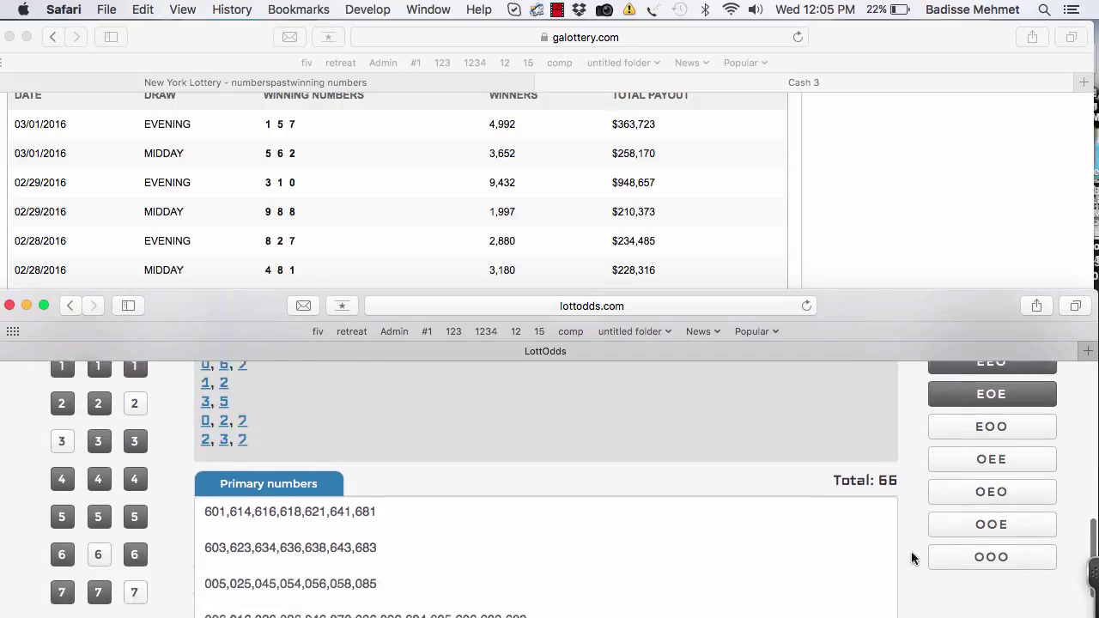
# Try excluding the EEE and EEO odd/even patterns from the primary numbers, and turn both back on.
pyautogui.scroll(-1, 912, 558)
pyautogui.scroll(3, 898, 515)
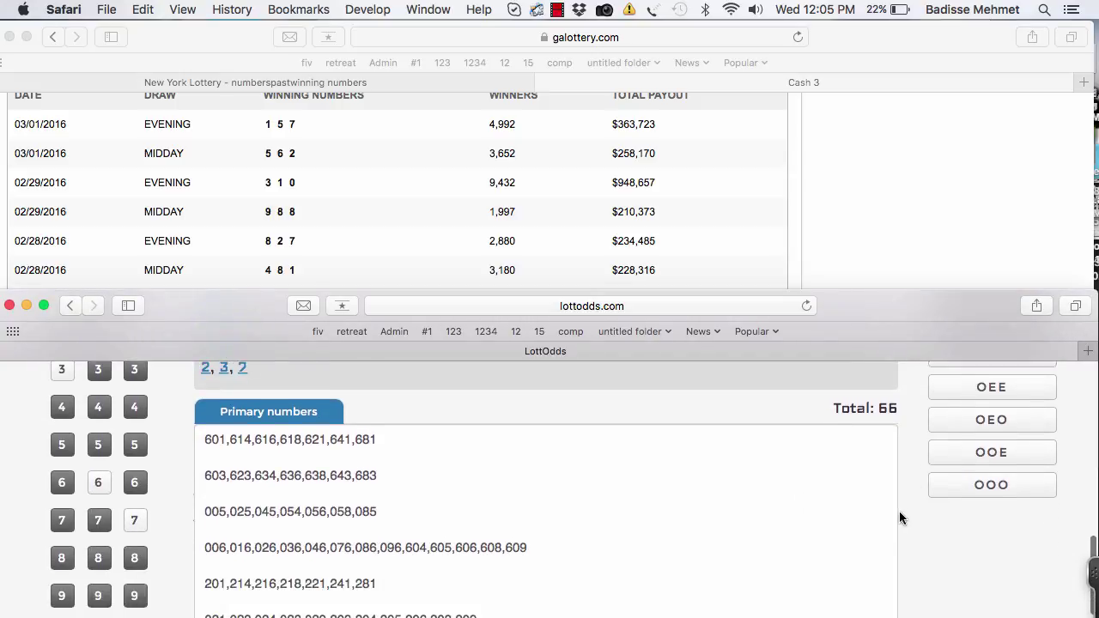
pyautogui.scroll(-1, 899, 515)
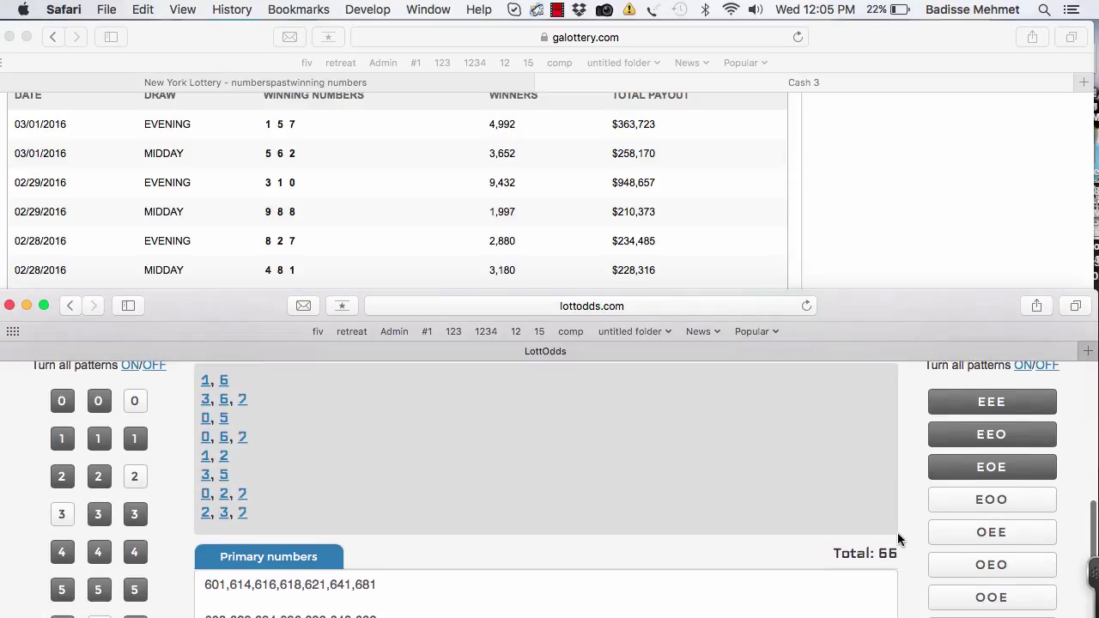
pyautogui.scroll(-1, 898, 532)
pyautogui.click(976, 391)
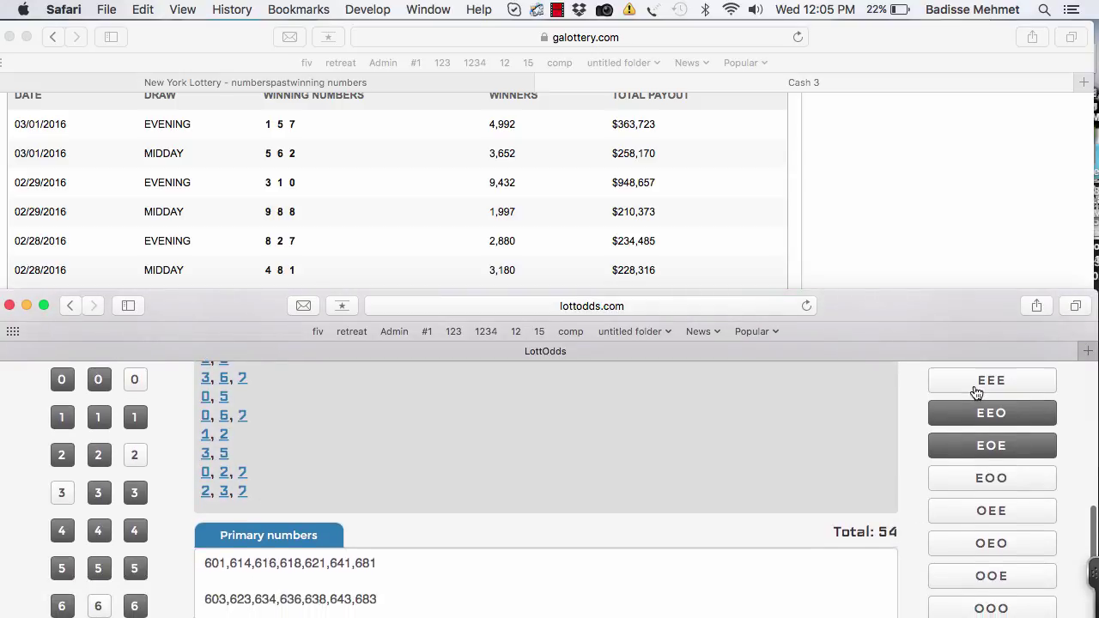
pyautogui.click(977, 418)
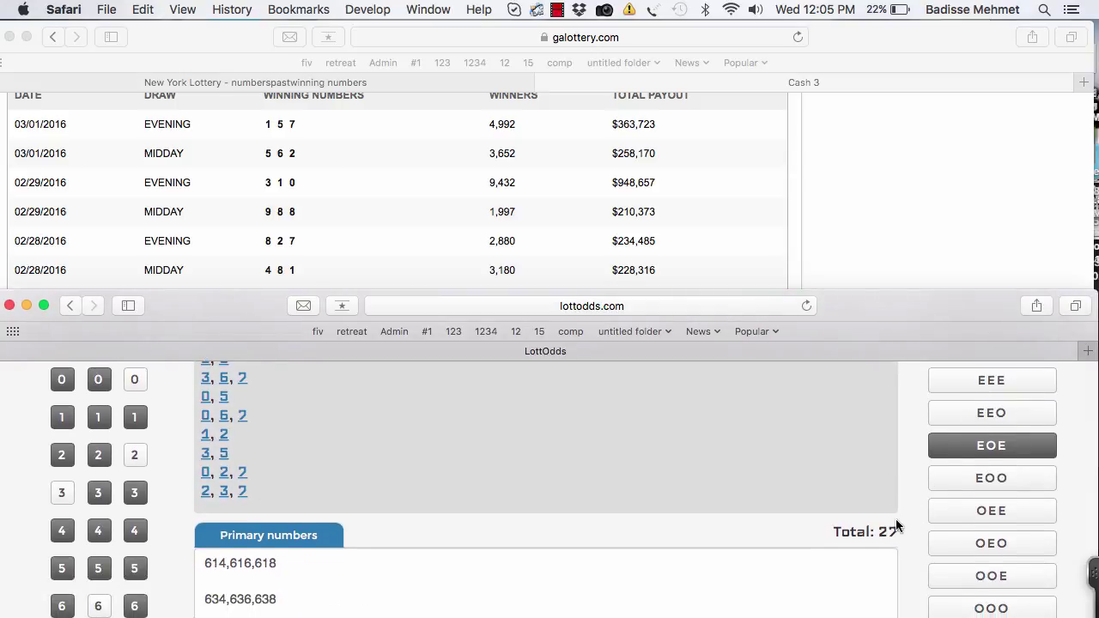
pyautogui.click(980, 417)
pyautogui.click(981, 381)
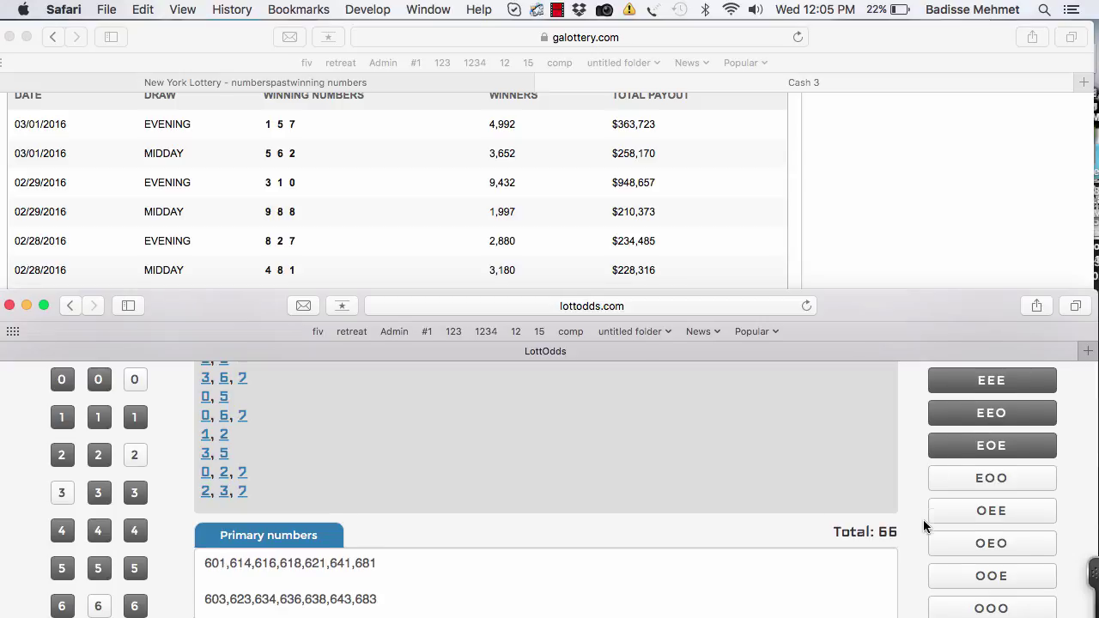
# Review the filtered primary numbers through to the inverted numbers at the end of the list.
pyautogui.scroll(-4, 922, 520)
pyautogui.scroll(-1, 804, 513)
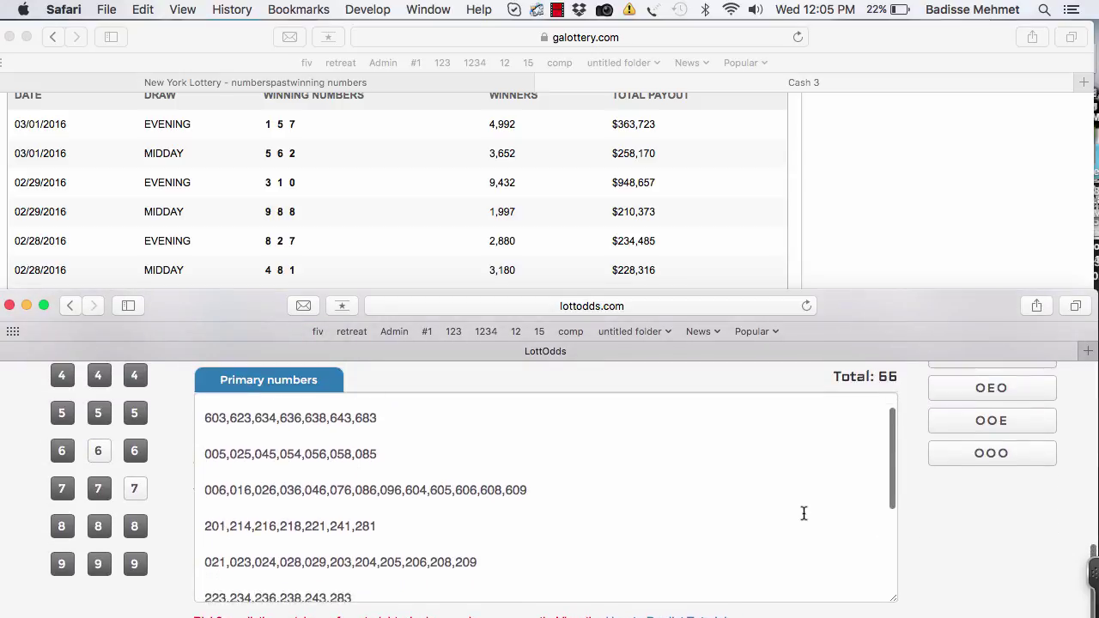
pyautogui.scroll(-5, 804, 514)
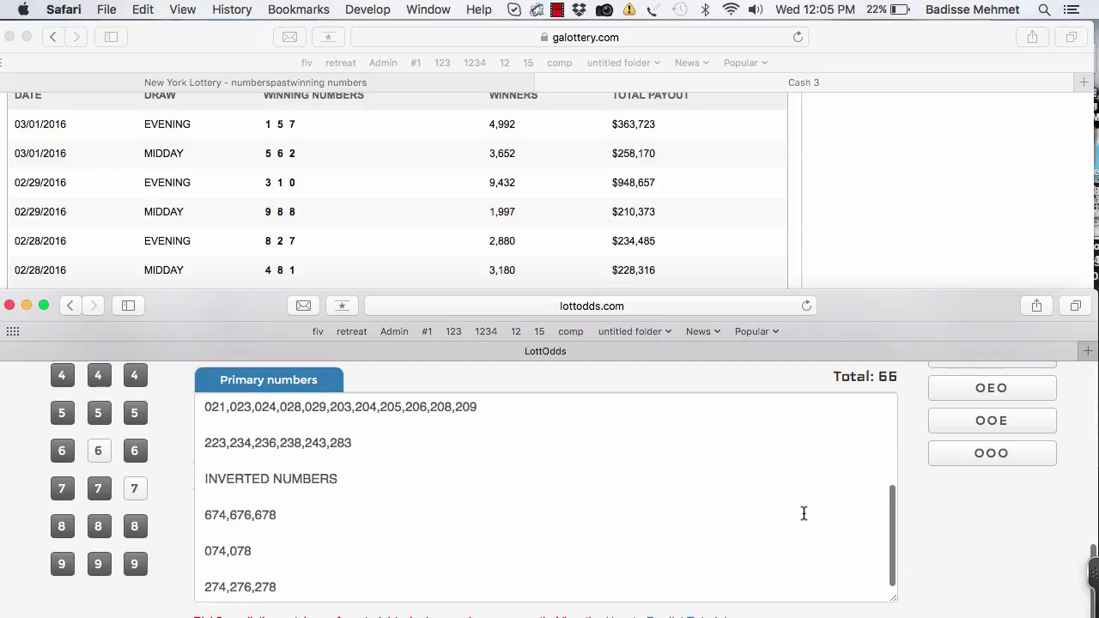
pyautogui.scroll(-1, 804, 513)
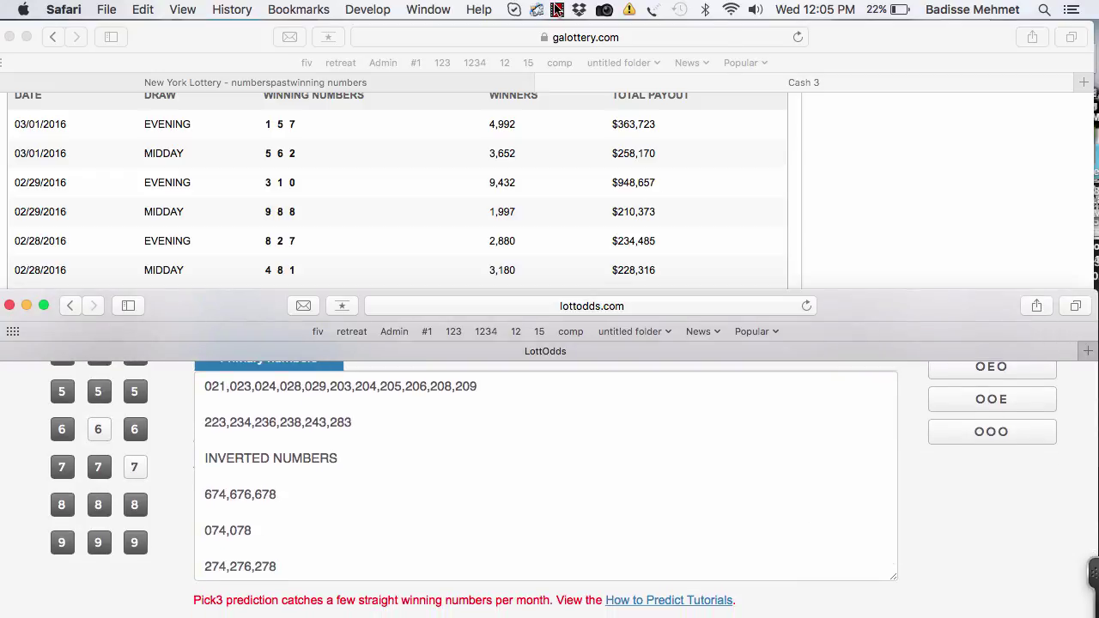